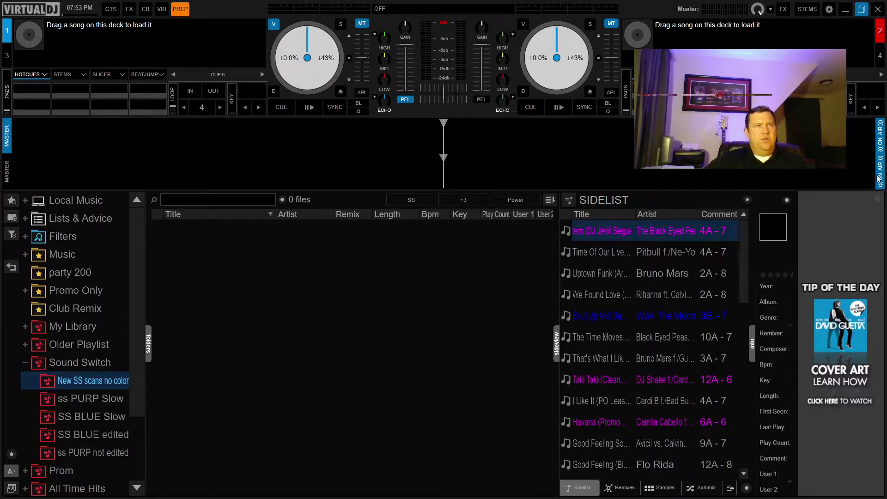
- Close the Tip of the Day panel so the browser and sidelist use the full width
{"action": "left_click", "coordinate": [877, 199]}
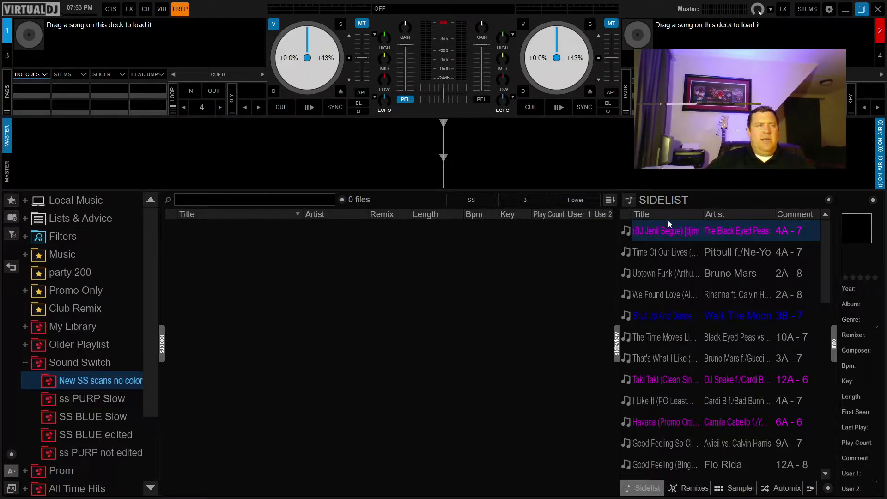
- View the sidelist details for Shut Up And Dance, Taki Taki and Don't Stop The Party
{"action": "left_click", "coordinate": [665, 317]}
{"action": "left_click", "coordinate": [678, 377]}
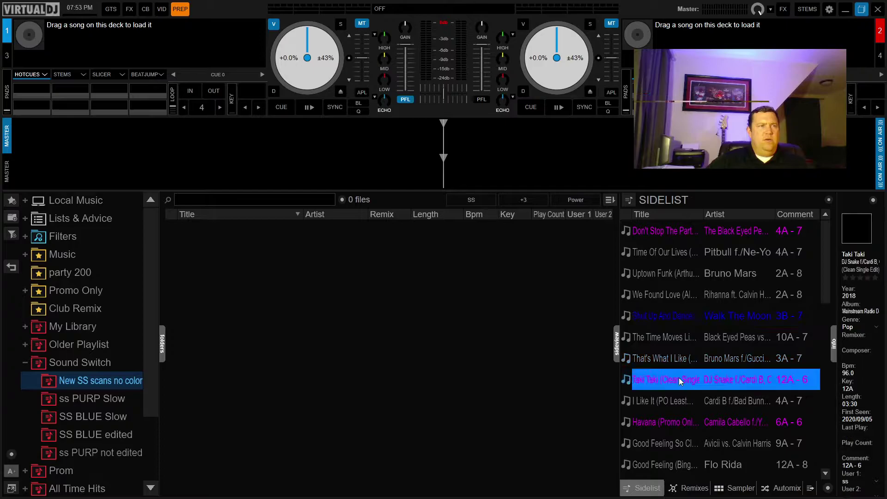
{"action": "left_click", "coordinate": [680, 232]}
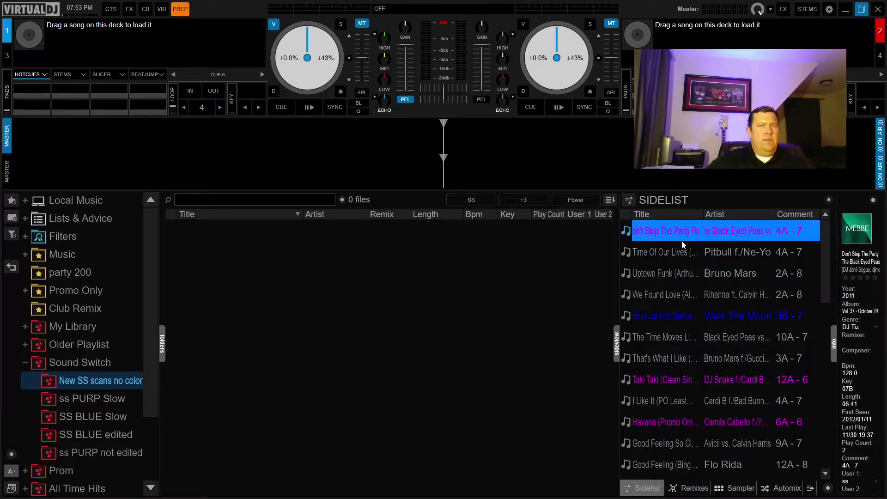
- Browse the ss PURP and SS BLUE playlists, ending on SS BLUE Slow's 13 tracks
{"action": "left_click", "coordinate": [98, 400]}
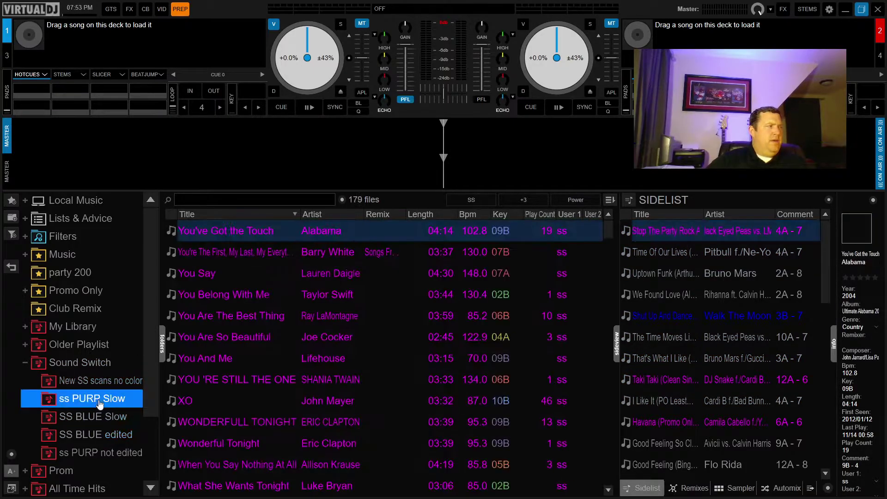
{"action": "left_click", "coordinate": [101, 417]}
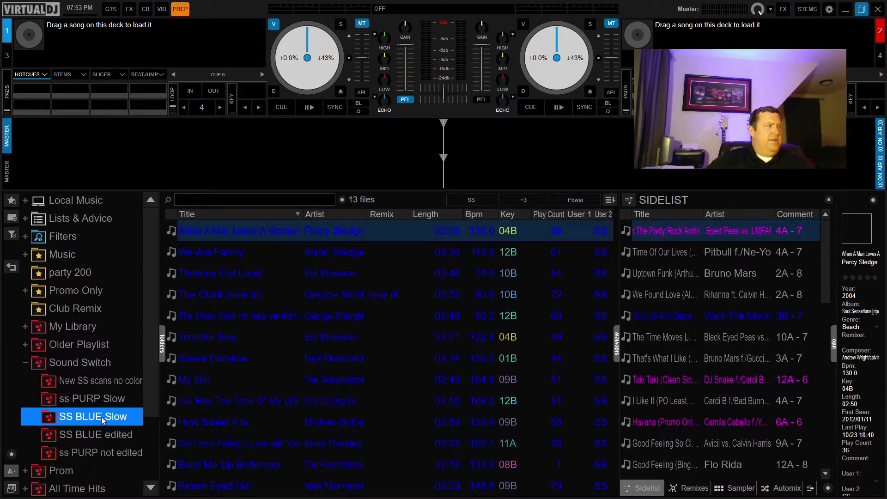
{"action": "left_click", "coordinate": [101, 434]}
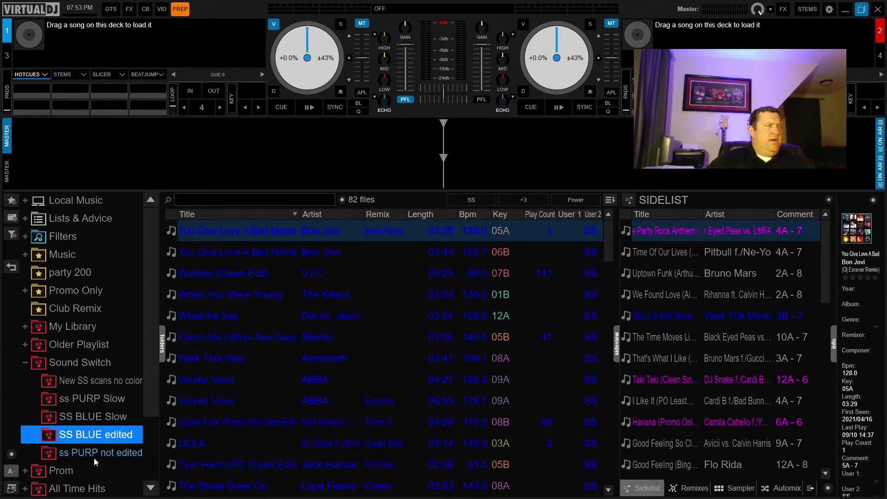
{"action": "left_click", "coordinate": [94, 452]}
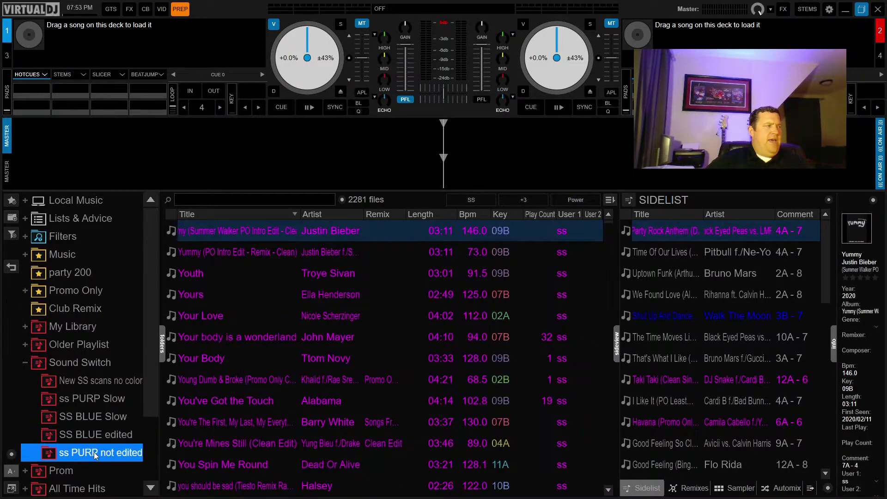
{"action": "left_click", "coordinate": [92, 398]}
{"action": "left_click", "coordinate": [90, 416]}
{"action": "left_click", "coordinate": [88, 427]}
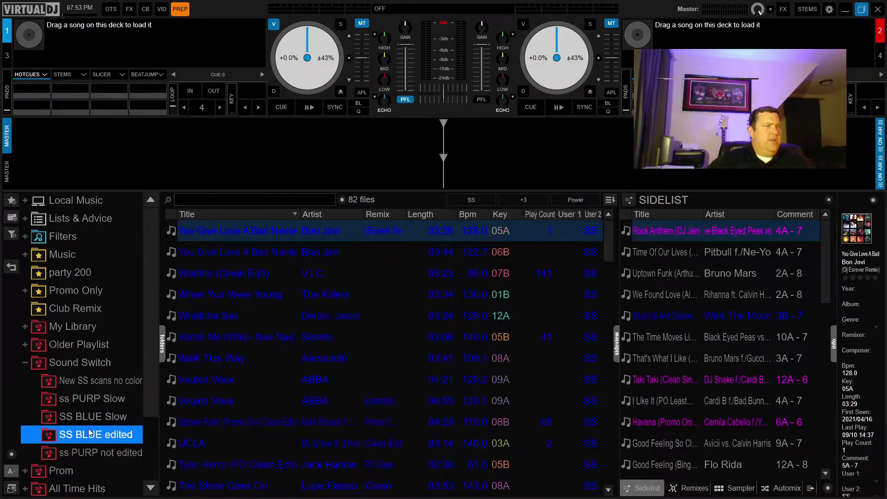
{"action": "left_click", "coordinate": [90, 398]}
{"action": "left_click", "coordinate": [115, 417]}
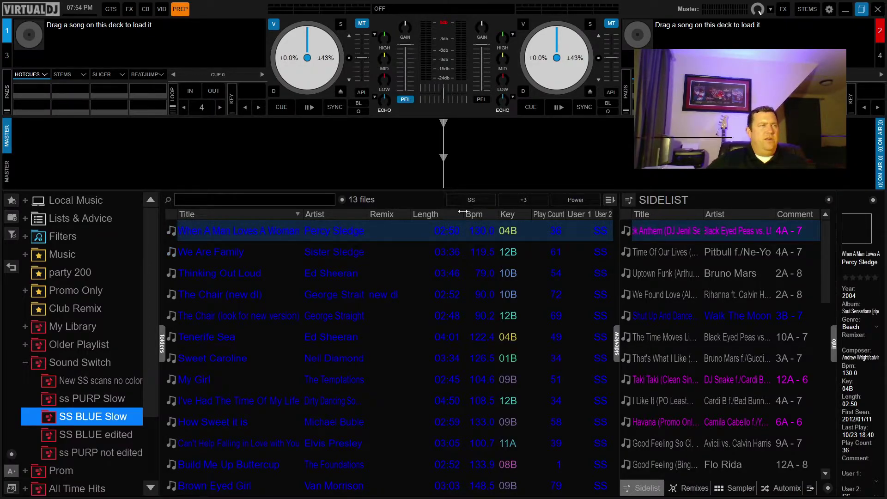
- Select the Music folder, include its subfolder tracks, and filter to SS-tagged tracks
{"action": "left_click", "coordinate": [68, 257]}
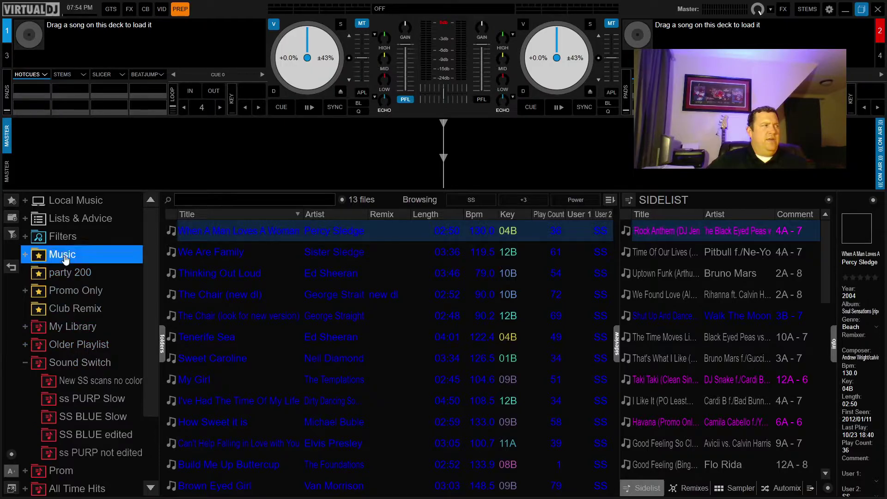
{"action": "left_click", "coordinate": [473, 199]}
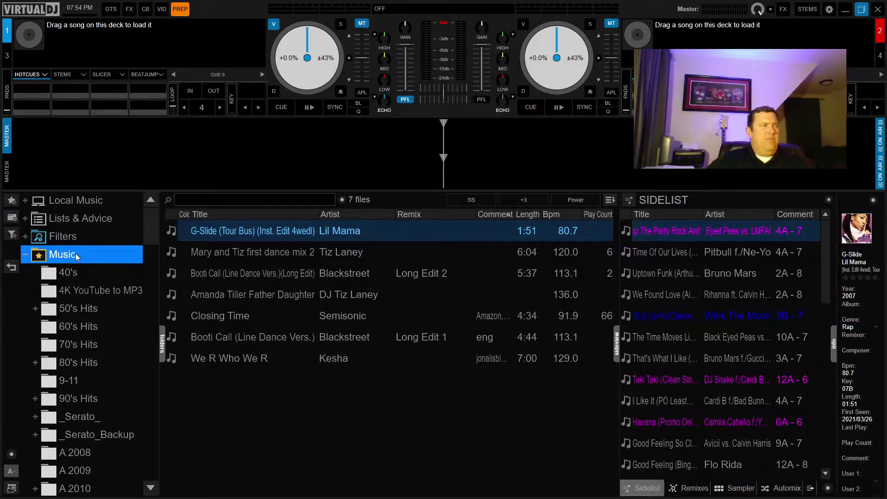
{"action": "scroll", "coordinate": [85, 339], "scroll_direction": "down", "scroll_amount": 5}
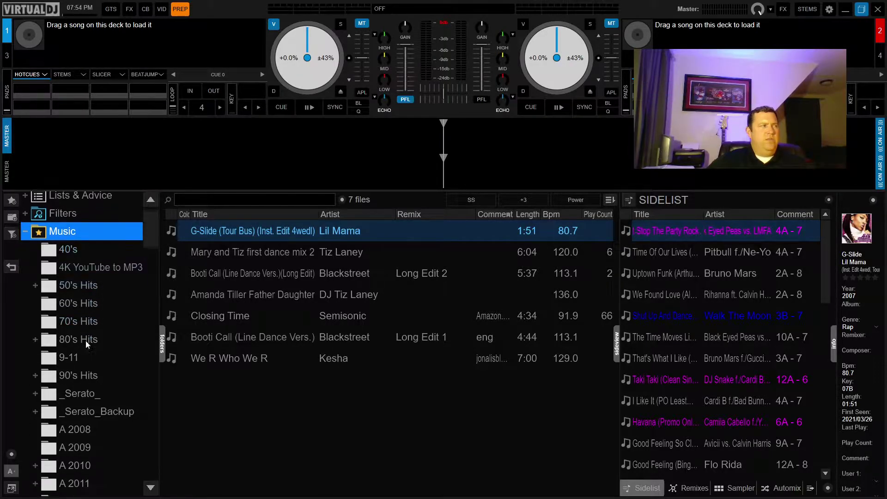
{"action": "scroll", "coordinate": [85, 343], "scroll_direction": "up", "scroll_amount": 4}
{"action": "left_click", "coordinate": [477, 202]}
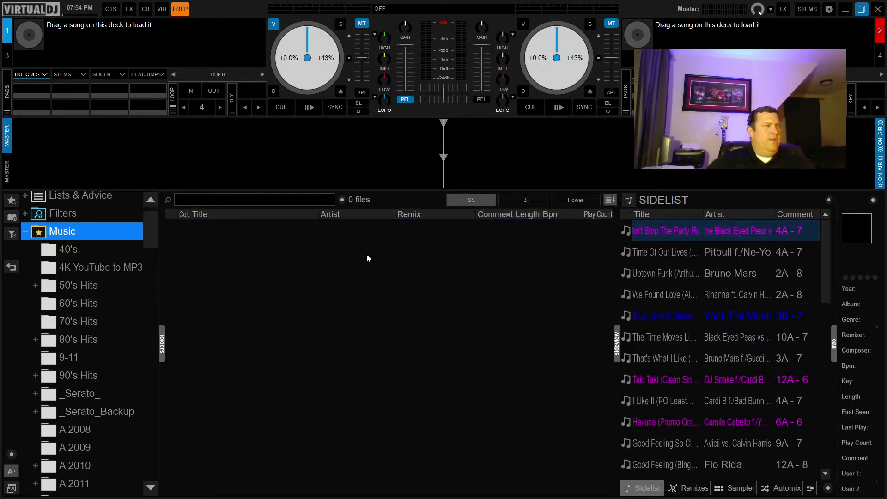
{"action": "scroll", "coordinate": [85, 397], "scroll_direction": "down", "scroll_amount": 5}
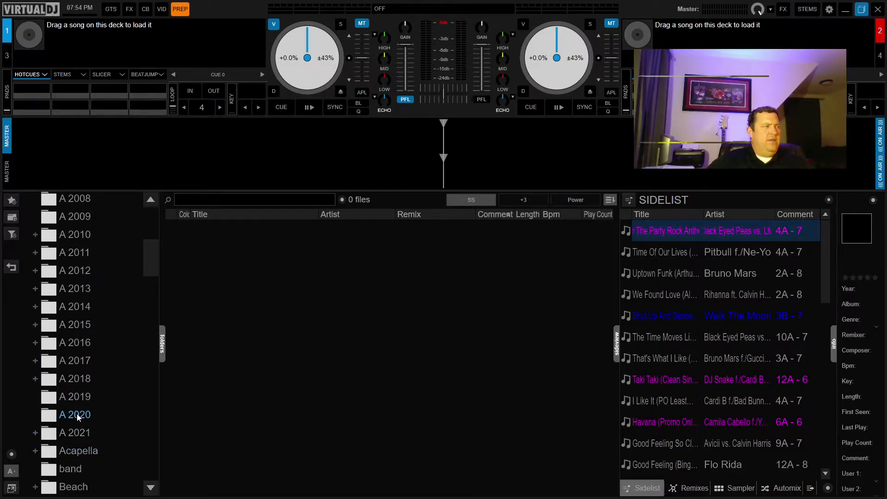
- Open the A 2020 and A 2021 folders and toggle the SS filter back on to show 41 tracks
{"action": "left_click", "coordinate": [77, 413]}
{"action": "left_click", "coordinate": [84, 436]}
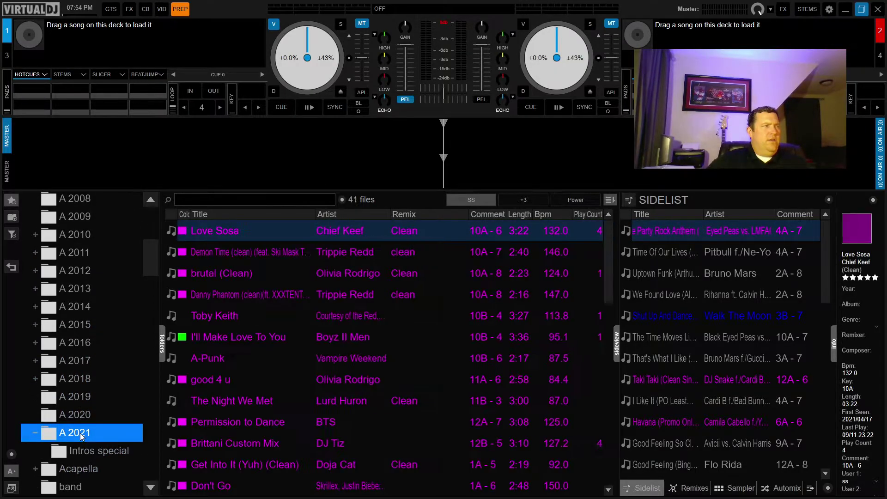
{"action": "scroll", "coordinate": [224, 418], "scroll_direction": "down", "scroll_amount": 5}
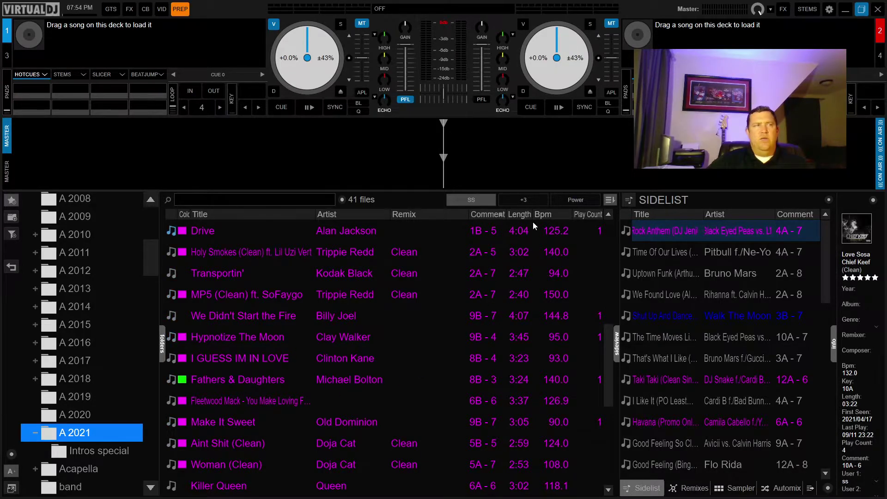
{"action": "left_click", "coordinate": [475, 202]}
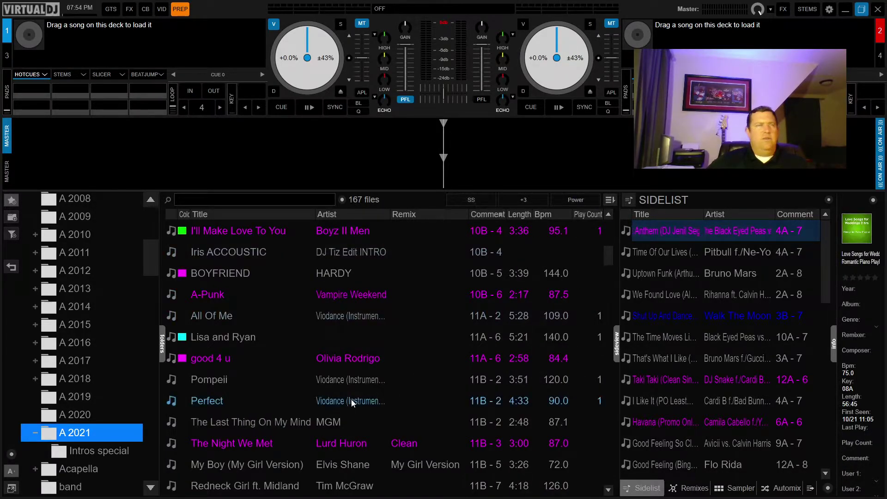
{"action": "scroll", "coordinate": [346, 400], "scroll_direction": "down", "scroll_amount": 4}
{"action": "scroll", "coordinate": [339, 400], "scroll_direction": "down", "scroll_amount": 6}
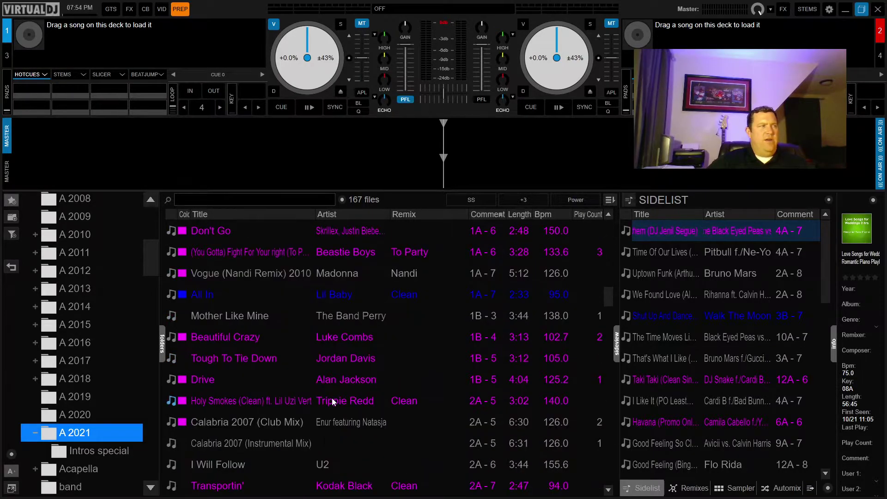
{"action": "left_click", "coordinate": [480, 200]}
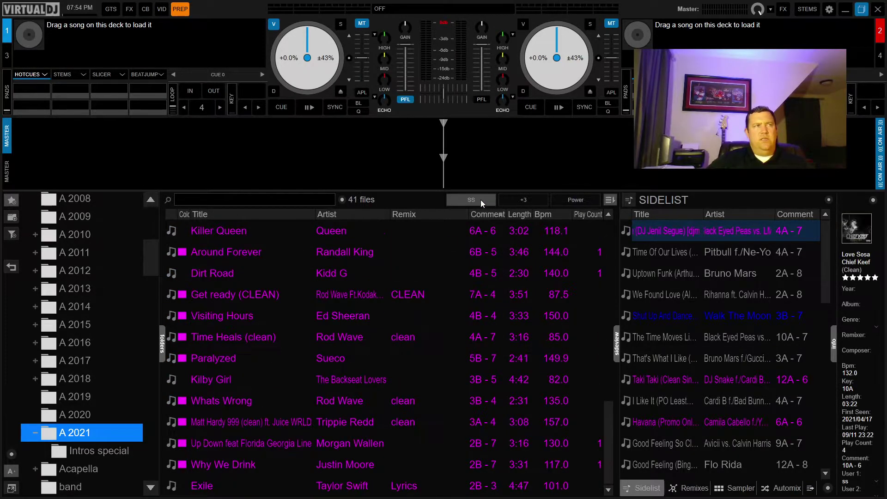
- Narrow the SS tracks with the +3 filter, then turn off both +3 and SS filters
{"action": "left_click", "coordinate": [525, 201]}
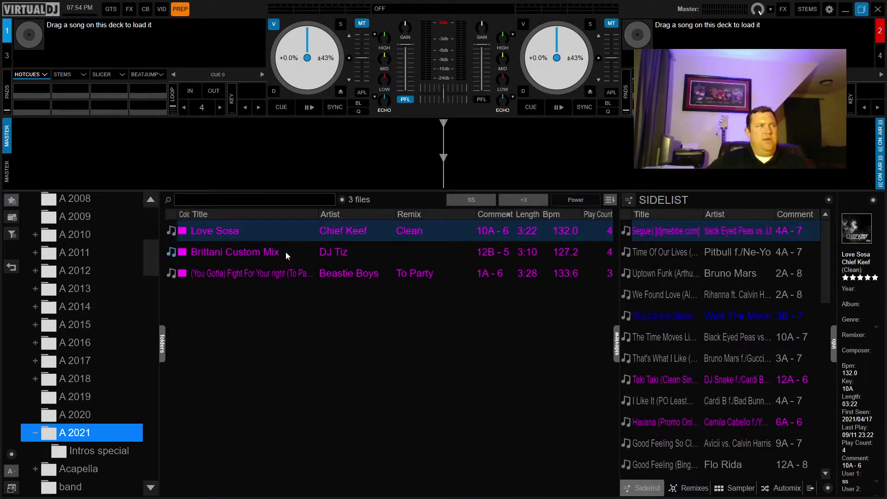
{"action": "left_click", "coordinate": [513, 201]}
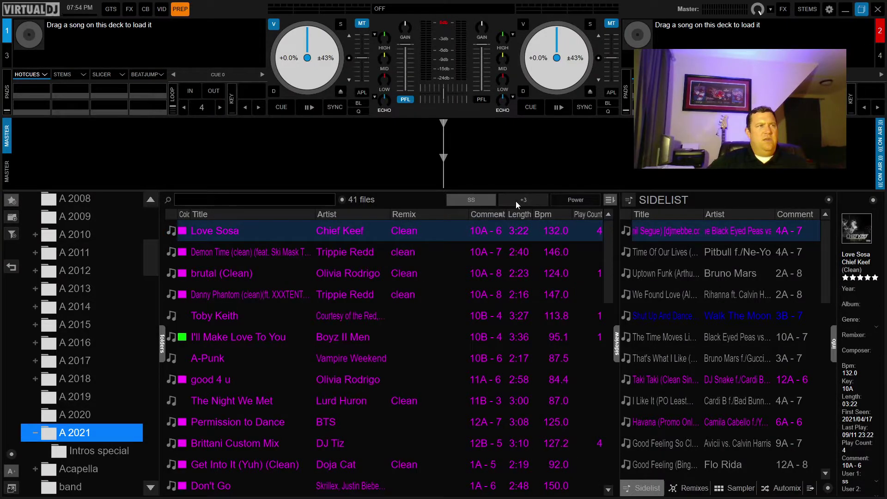
{"action": "left_click", "coordinate": [475, 201]}
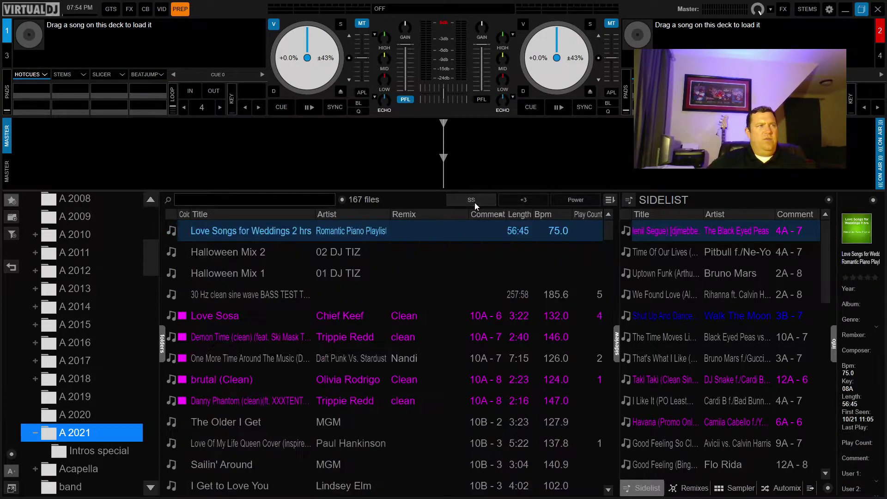
- Collapse the A 2021 folder and reselect the Music folder showing its 7 tracks
{"action": "left_click", "coordinate": [33, 434]}
{"action": "scroll", "coordinate": [123, 289], "scroll_direction": "up", "scroll_amount": 5}
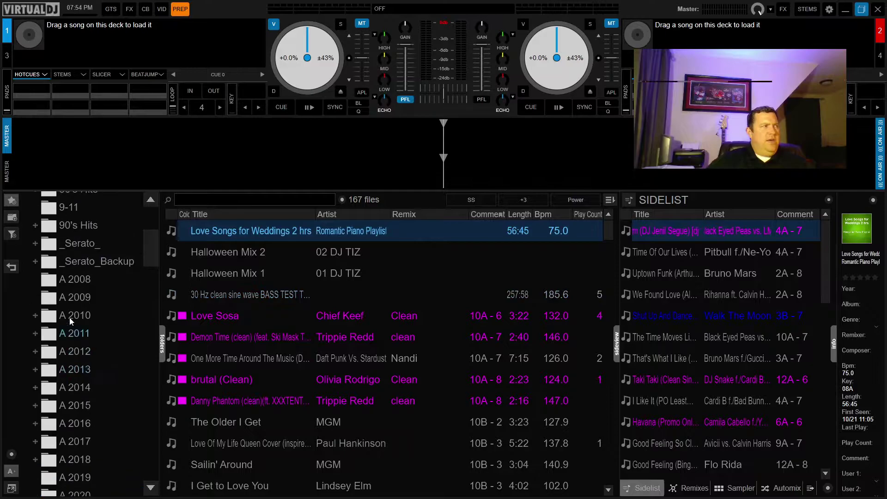
{"action": "left_click", "coordinate": [62, 243]}
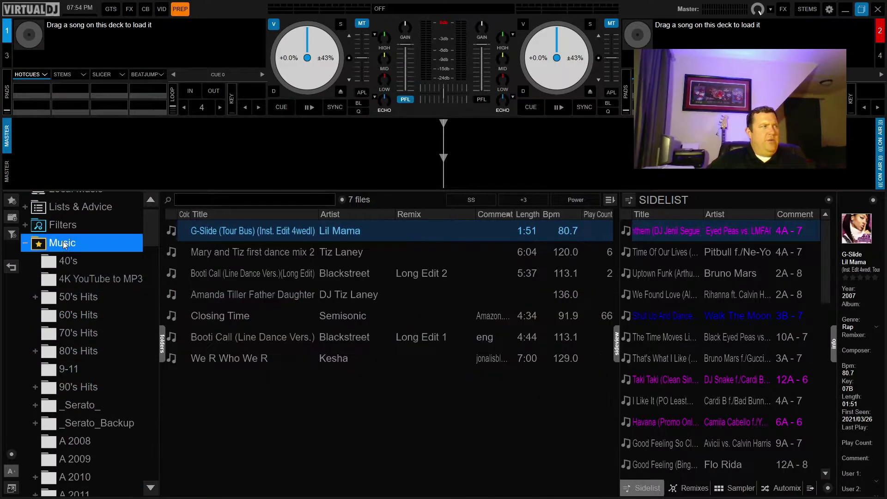
{"action": "scroll", "coordinate": [97, 349], "scroll_direction": "up", "scroll_amount": 1}
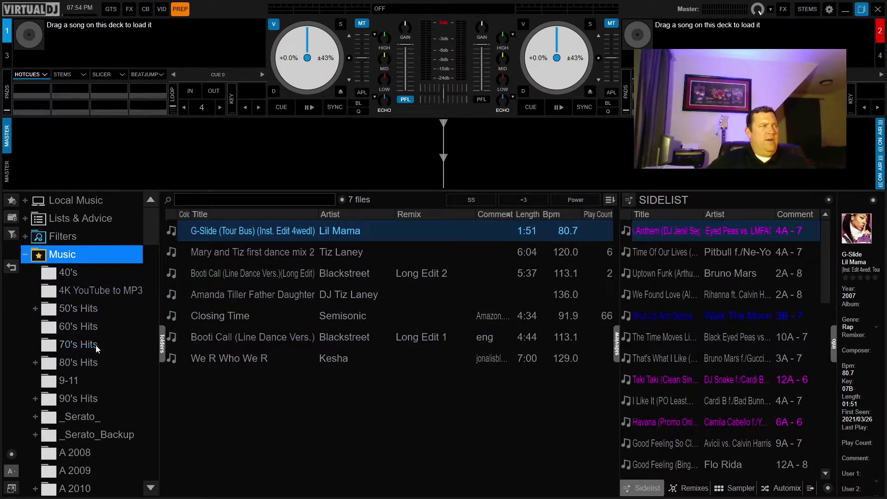
- Collapse the Music folder and open the empty 'New SS scans no color' playlist under Sound Switch
{"action": "left_click", "coordinate": [25, 254]}
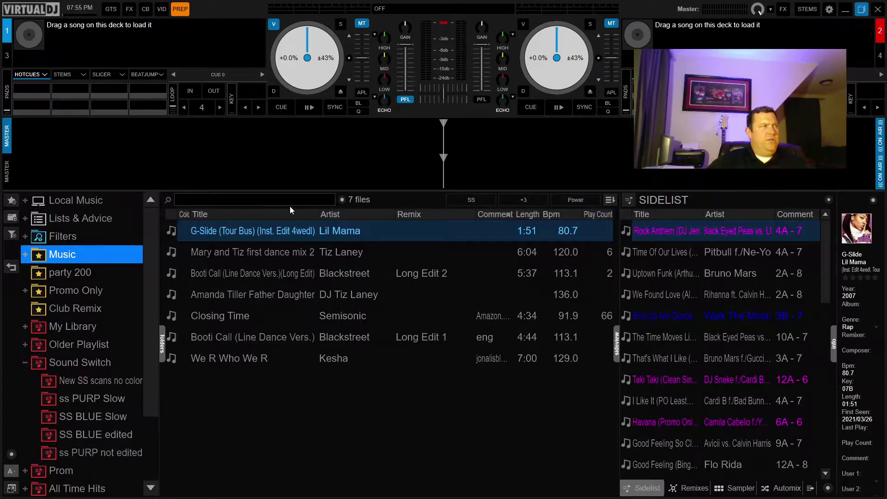
{"action": "key", "text": "Tab"}
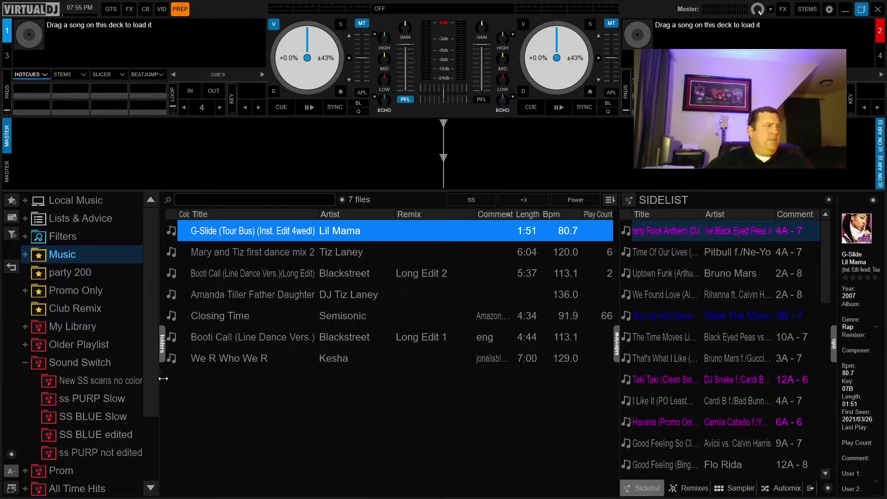
{"action": "scroll", "coordinate": [51, 370], "scroll_direction": "down", "scroll_amount": 5}
{"action": "scroll", "coordinate": [61, 281], "scroll_direction": "up", "scroll_amount": 1}
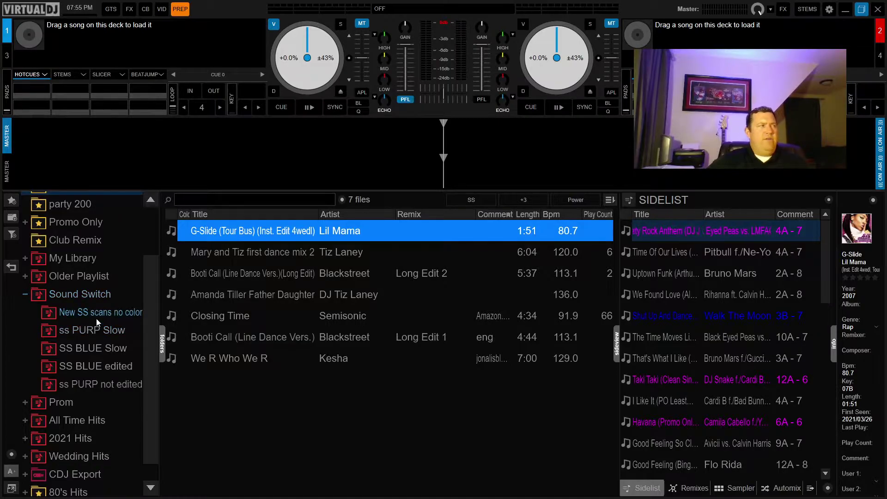
{"action": "left_click", "coordinate": [12, 217]}
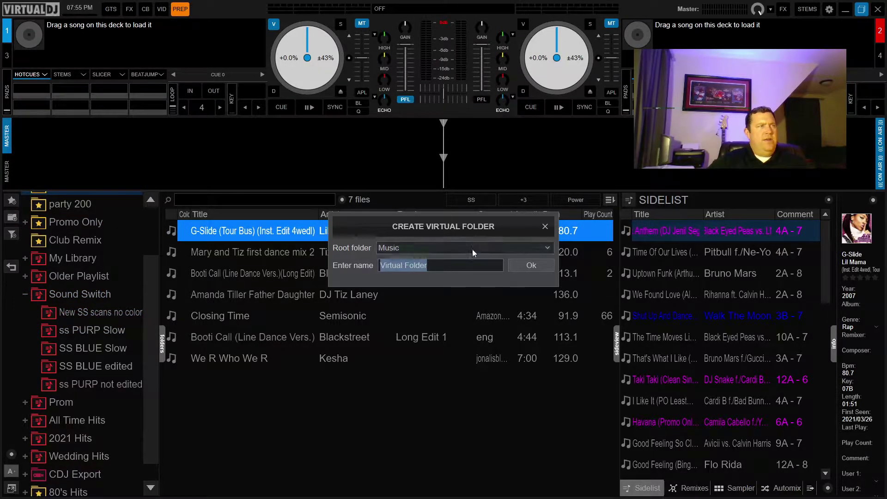
{"action": "left_click", "coordinate": [545, 227]}
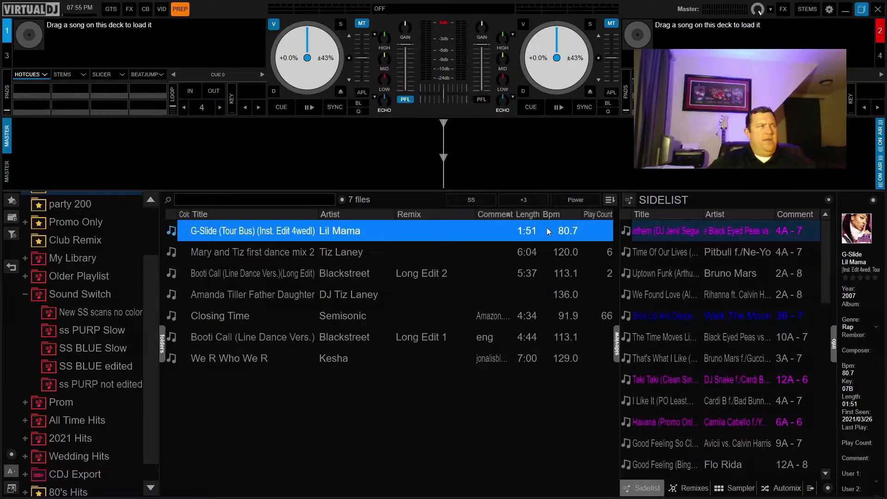
{"action": "left_click", "coordinate": [90, 315]}
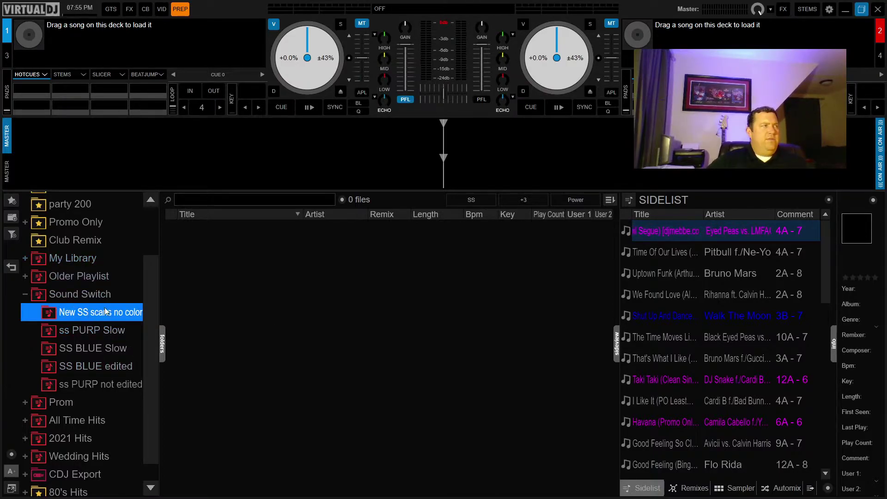
- Expand Promo Only > 2021 and open the Club Alt folder with its 113 tracks
{"action": "scroll", "coordinate": [98, 388], "scroll_direction": "down", "scroll_amount": 1}
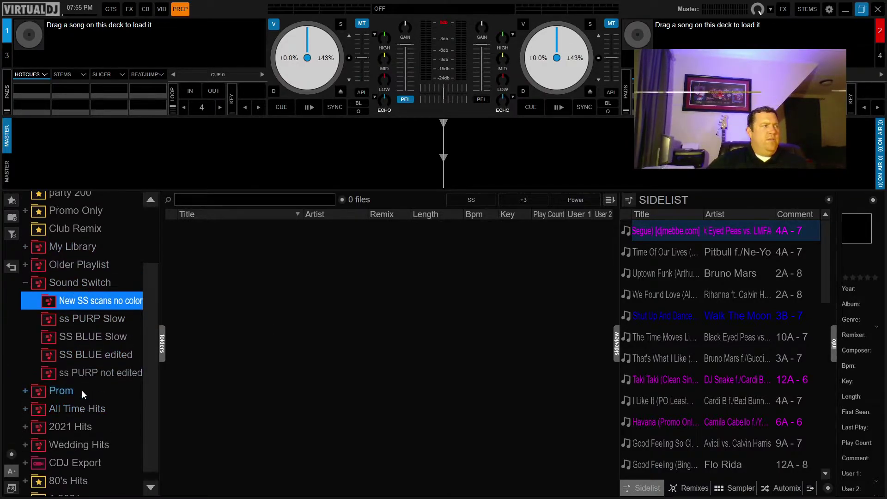
{"action": "scroll", "coordinate": [99, 406], "scroll_direction": "down", "scroll_amount": 1}
{"action": "scroll", "coordinate": [82, 389], "scroll_direction": "up", "scroll_amount": 3}
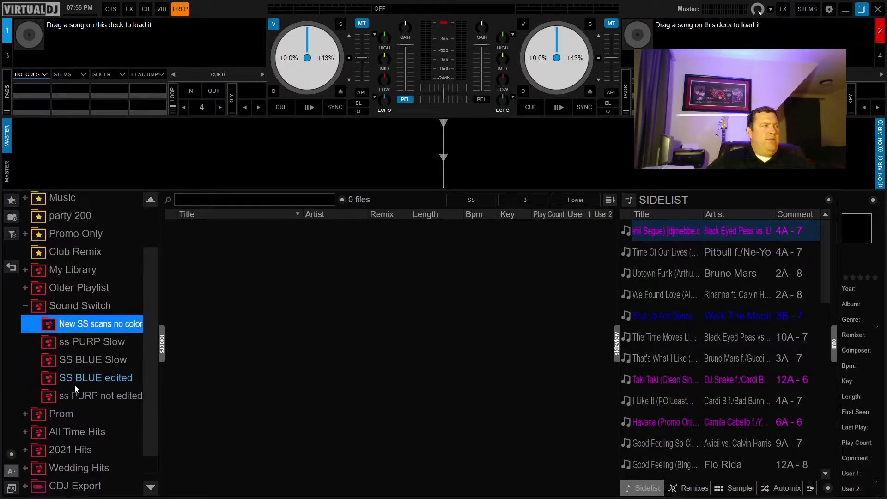
{"action": "scroll", "coordinate": [73, 337], "scroll_direction": "down", "scroll_amount": 1}
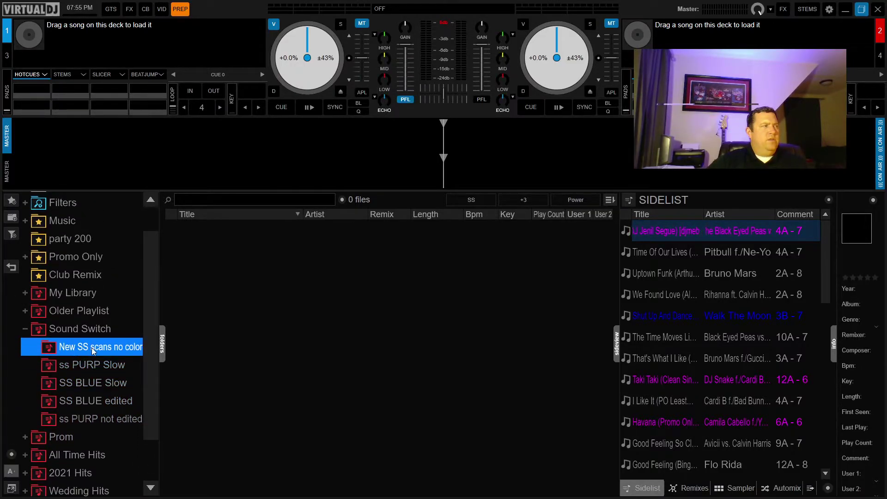
{"action": "left_click", "coordinate": [25, 257]}
{"action": "scroll", "coordinate": [41, 370], "scroll_direction": "down", "scroll_amount": 2}
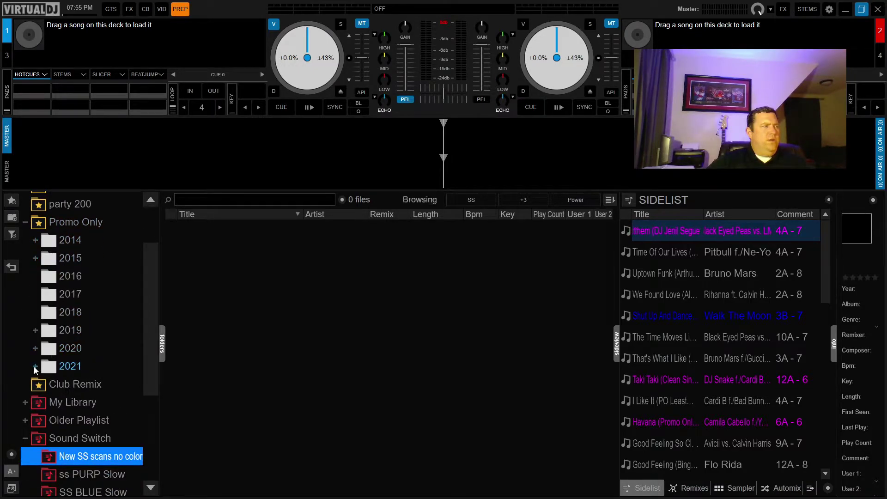
{"action": "left_click", "coordinate": [36, 366]}
{"action": "scroll", "coordinate": [83, 359], "scroll_direction": "down", "scroll_amount": 3}
{"action": "scroll", "coordinate": [84, 354], "scroll_direction": "up", "scroll_amount": 2}
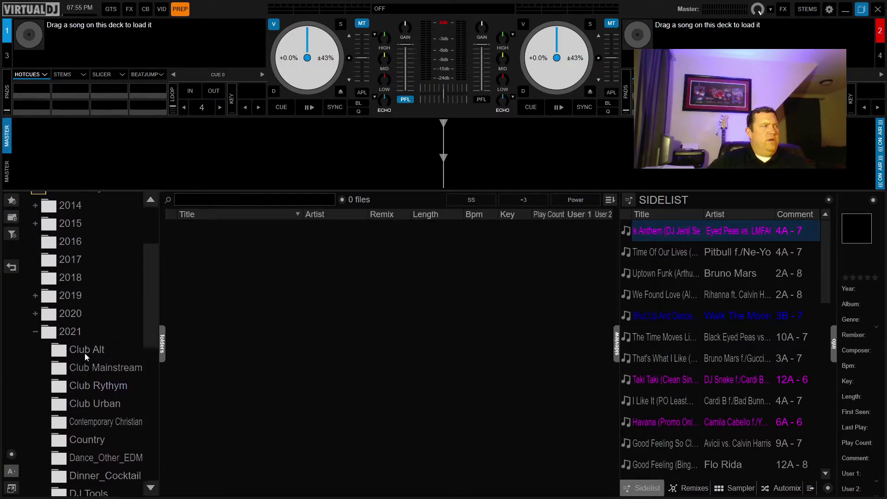
{"action": "left_click", "coordinate": [94, 351]}
{"action": "scroll", "coordinate": [236, 358], "scroll_direction": "down", "scroll_amount": 4}
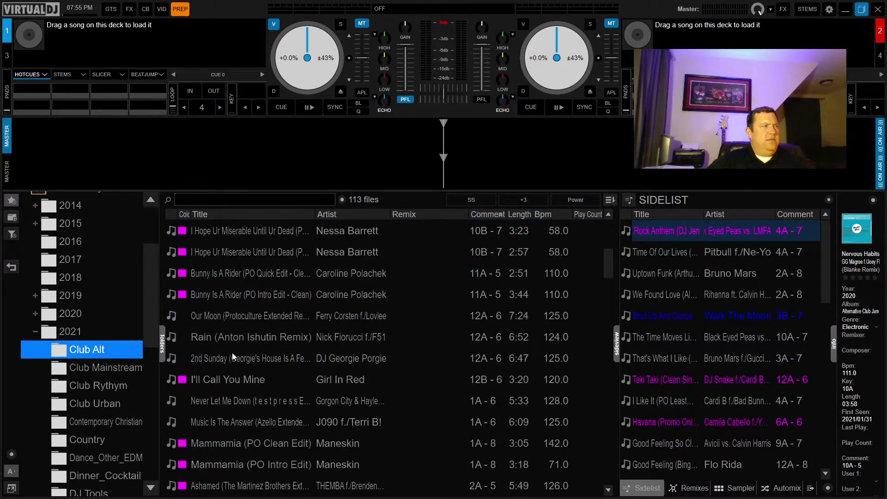
{"action": "scroll", "coordinate": [231, 346], "scroll_direction": "up", "scroll_amount": 1}
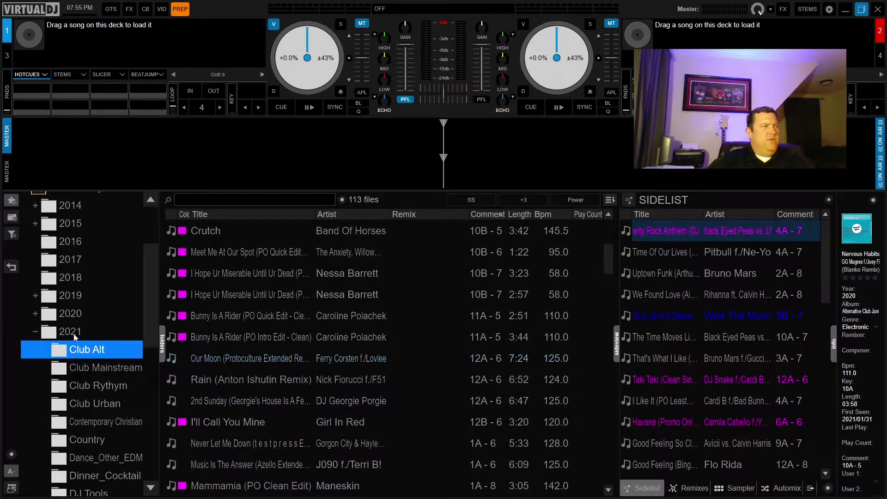
- Drag Our Moon, Rain and 2nd Sunday into 'New SS scans no color' and open that playlist
{"action": "scroll", "coordinate": [69, 340], "scroll_direction": "down", "scroll_amount": 6}
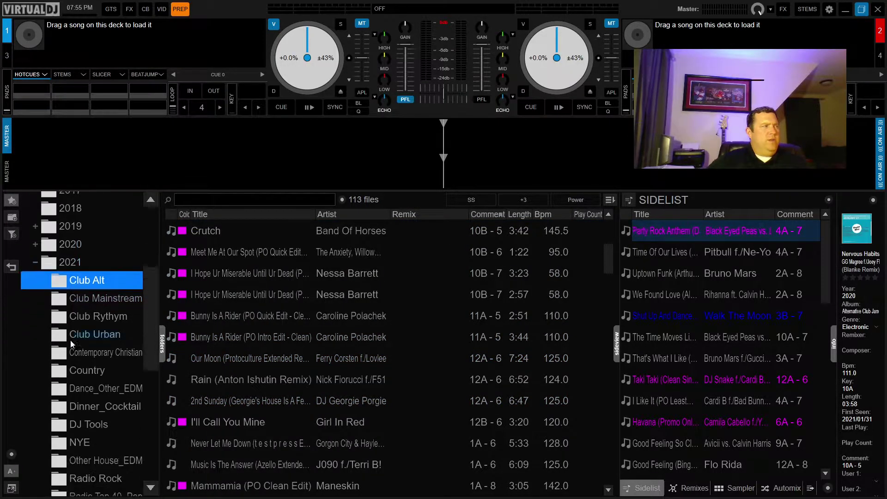
{"action": "left_click", "coordinate": [214, 356]}
{"action": "left_click", "coordinate": [227, 382], "text": "shift"}
{"action": "left_click", "coordinate": [232, 401], "text": "shift"}
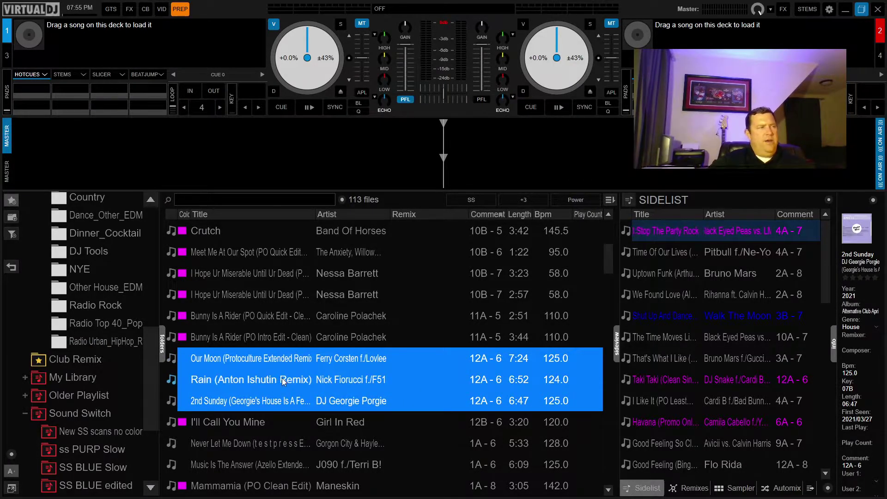
{"action": "left_click_drag", "start_coordinate": [290, 370], "coordinate": [93, 436]}
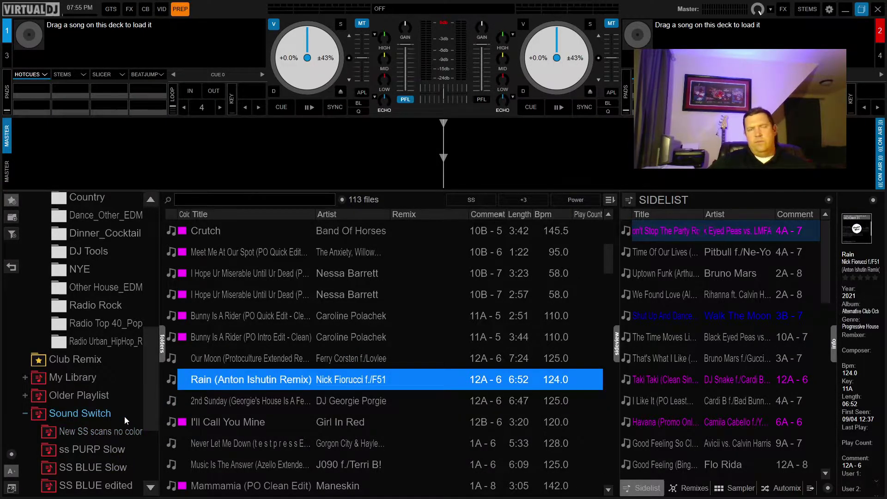
{"action": "left_click", "coordinate": [98, 432]}
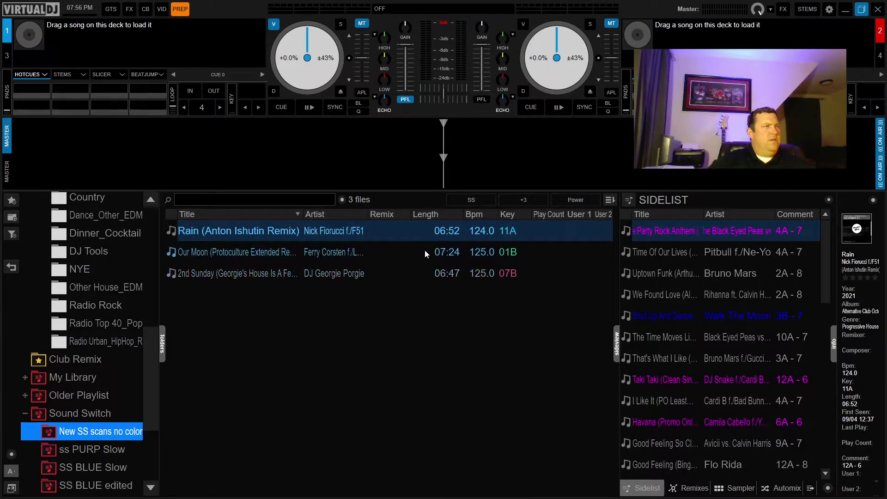
- Add a Comment column reading '12A - 6' and check each of the three tracks' details
{"action": "right_click", "coordinate": [414, 216]}
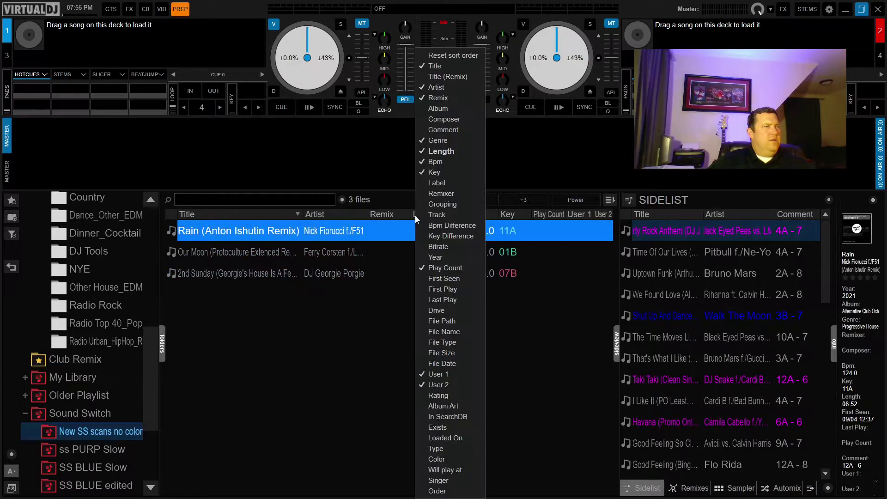
{"action": "left_click", "coordinate": [441, 128]}
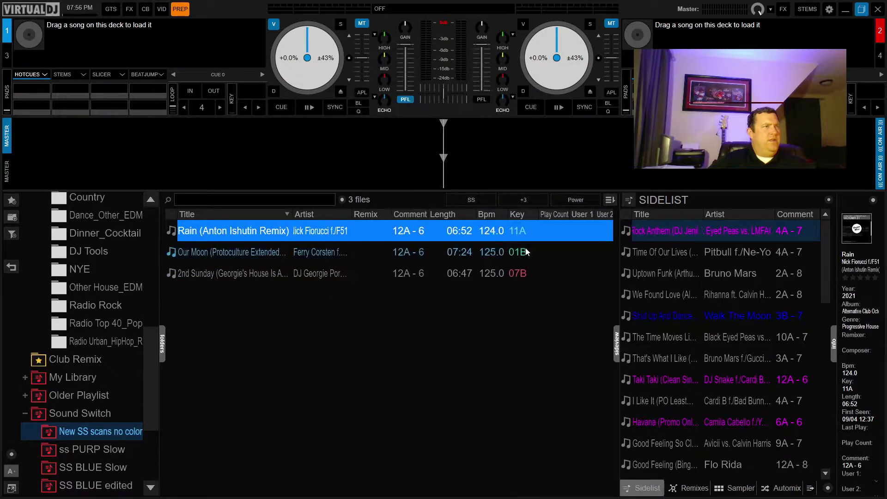
{"action": "left_click", "coordinate": [416, 272]}
{"action": "left_click", "coordinate": [409, 230]}
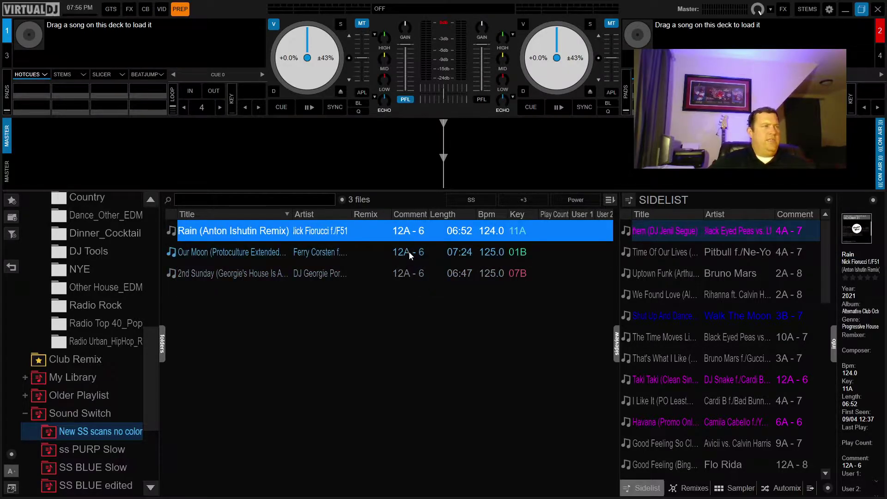
{"action": "left_click", "coordinate": [344, 252]}
{"action": "left_click", "coordinate": [344, 231]}
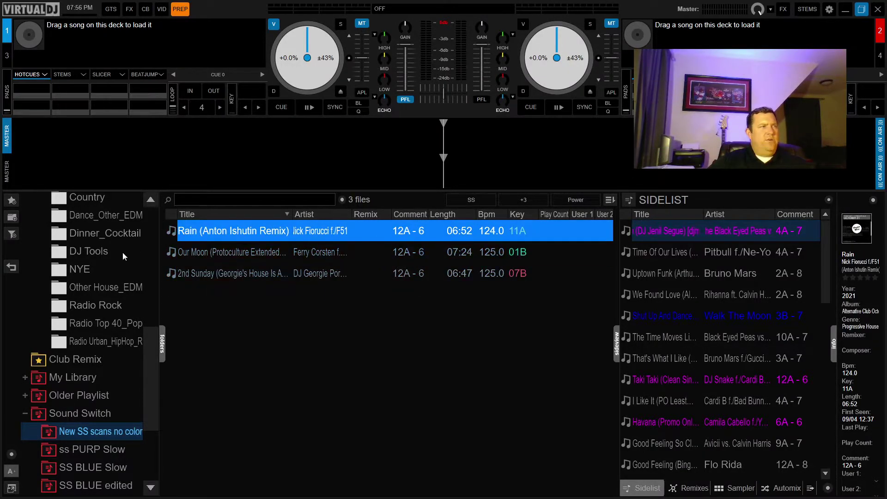
- Collapse the 2021, Promo Only and Sound Switch folders in the tree
{"action": "scroll", "coordinate": [74, 351], "scroll_direction": "up", "scroll_amount": 5}
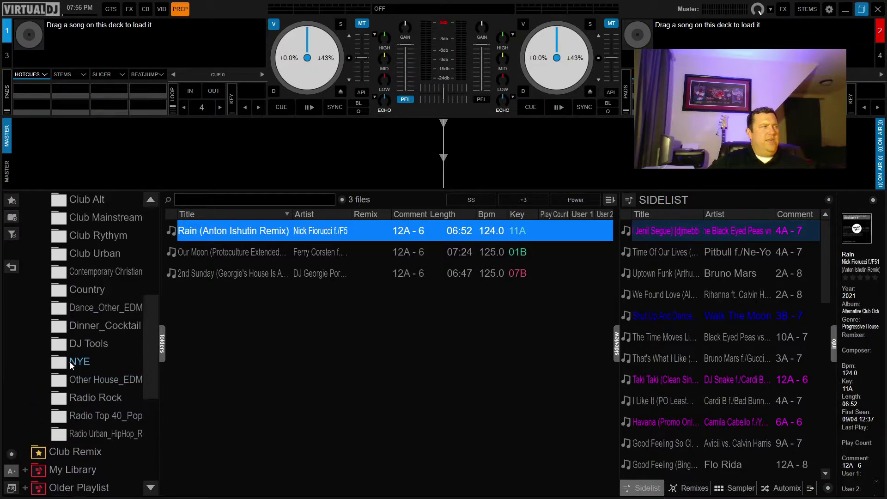
{"action": "scroll", "coordinate": [71, 351], "scroll_direction": "up", "scroll_amount": 8}
{"action": "left_click", "coordinate": [36, 344]}
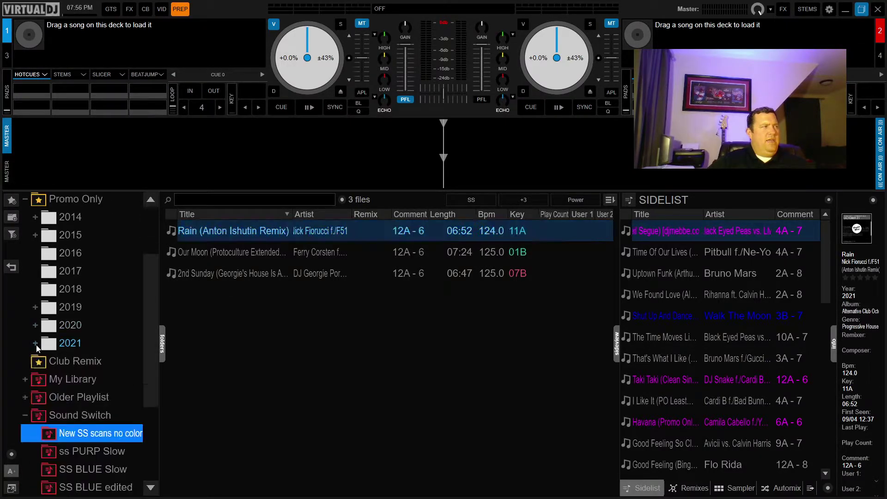
{"action": "left_click", "coordinate": [25, 199]}
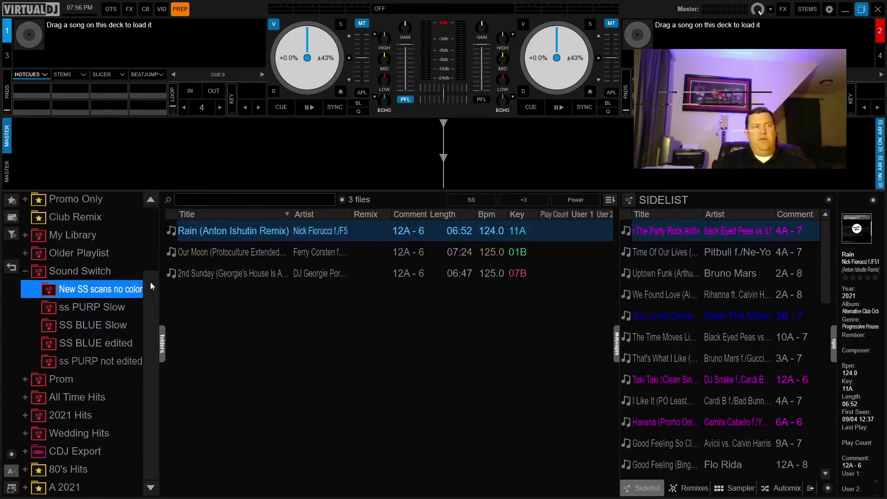
{"action": "left_click", "coordinate": [26, 270]}
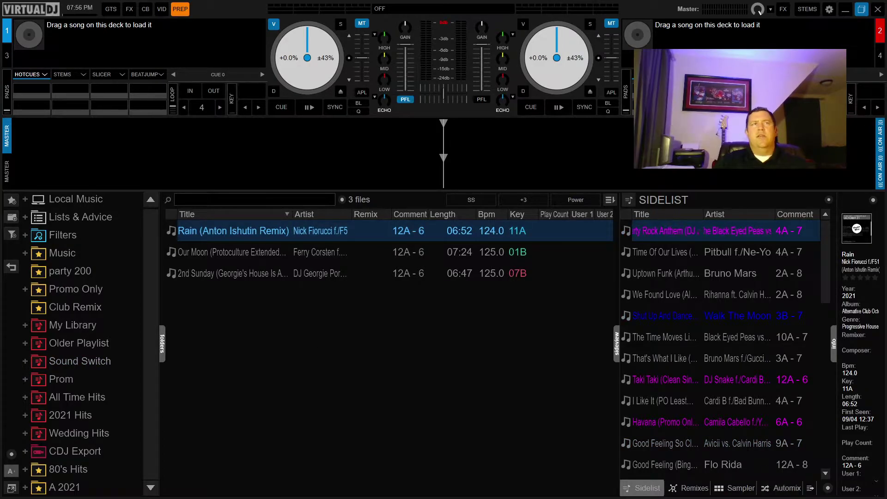
- Close VirtualDJ and open the Edit workspace from SoundSwitch's start screen
{"action": "left_click", "coordinate": [877, 8]}
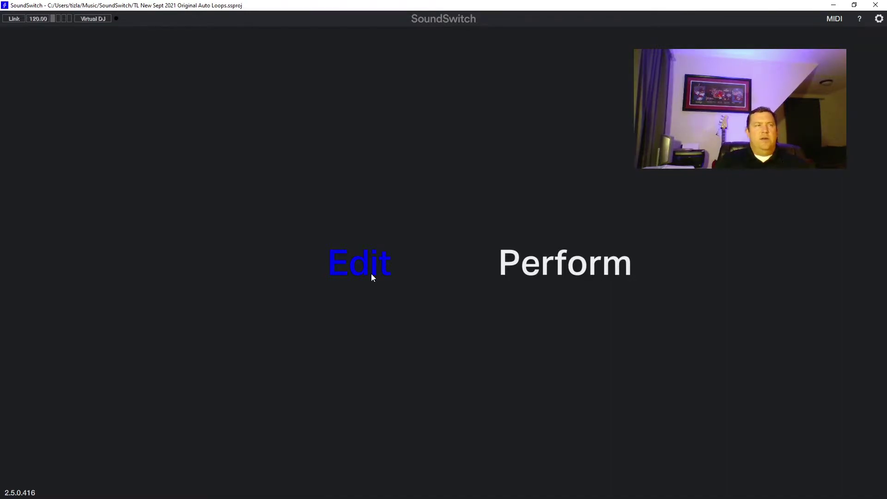
{"action": "left_click", "coordinate": [370, 273]}
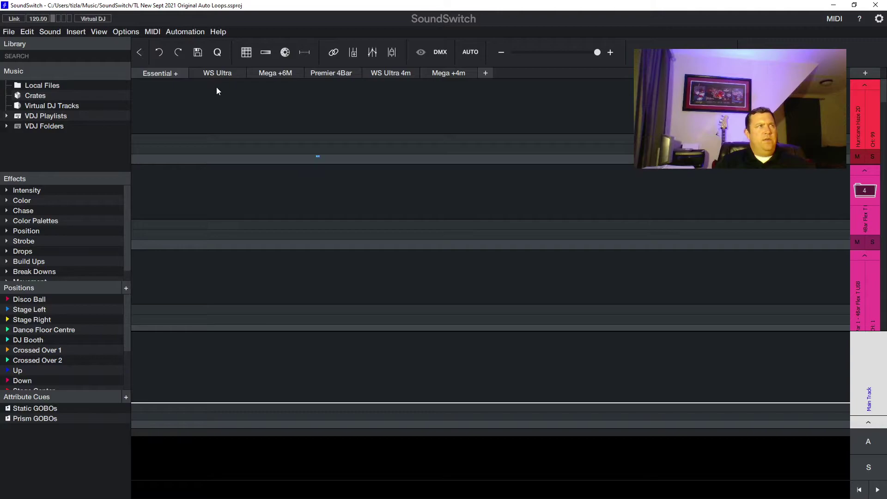
- Switch through WS Ultra to the Mega +6M fixture group, review the DMX patch, then close it
{"action": "left_click", "coordinate": [223, 74]}
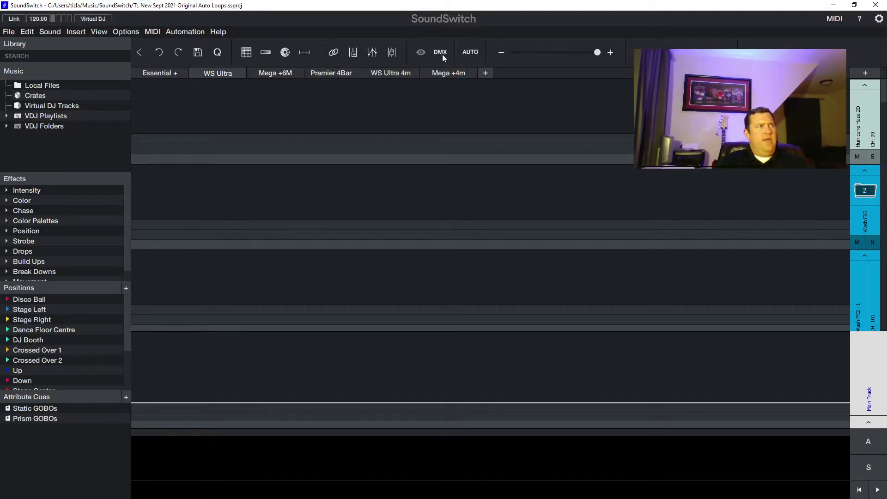
{"action": "left_click", "coordinate": [290, 73]}
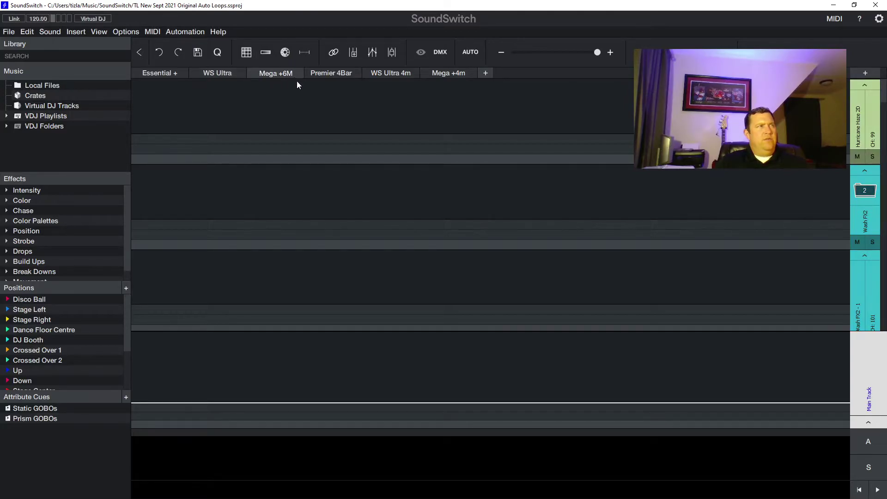
{"action": "left_click", "coordinate": [440, 53]}
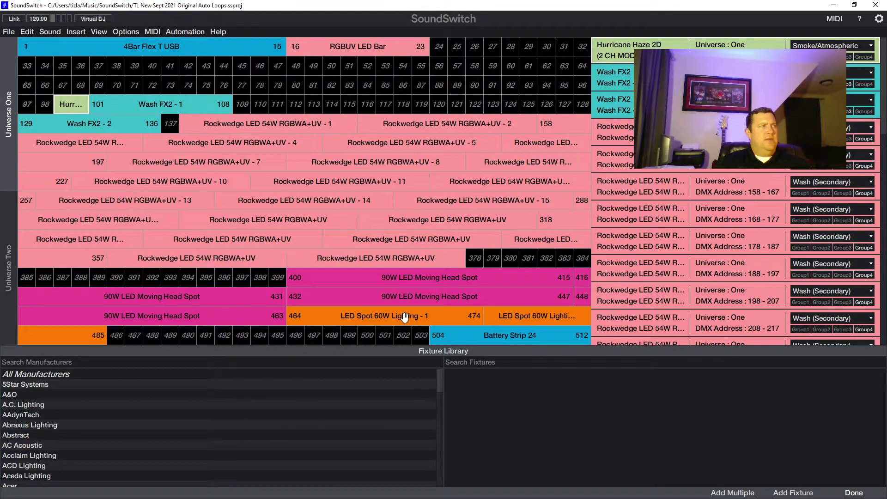
{"action": "left_click", "coordinate": [848, 493]}
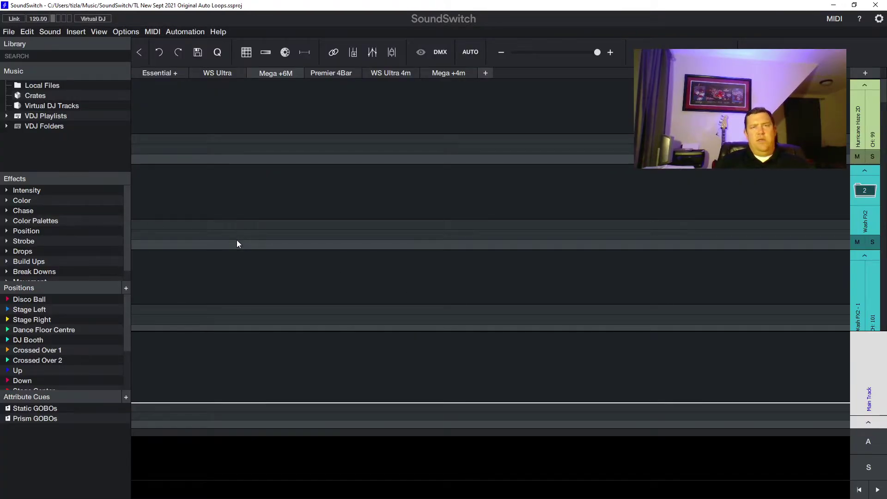
- Open VDJ Folders > Sound Switch > 'New SS scans no color' to list Our Moon, Rain and 2nd Sunday
{"action": "left_click", "coordinate": [7, 126]}
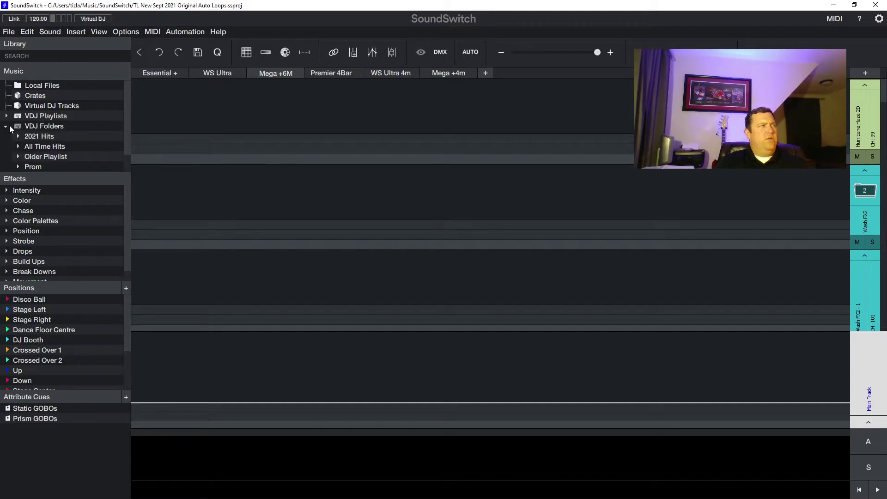
{"action": "scroll", "coordinate": [15, 132], "scroll_direction": "down", "scroll_amount": 1}
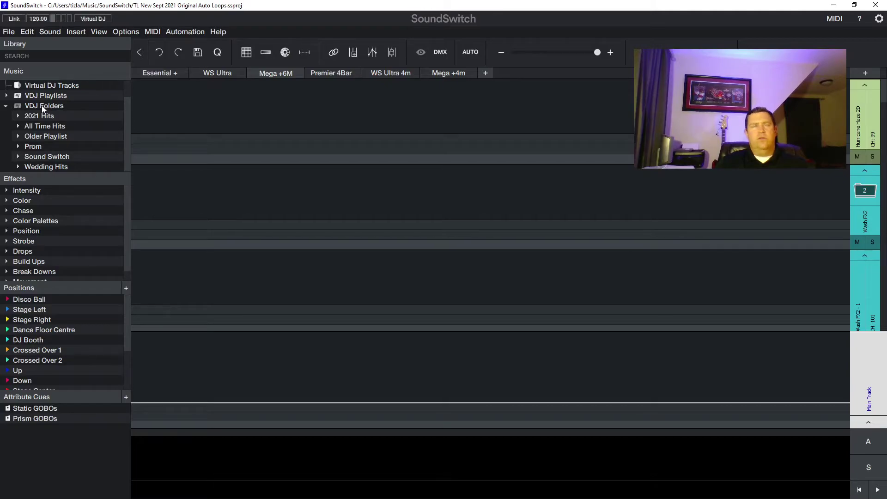
{"action": "left_click", "coordinate": [18, 156]}
{"action": "scroll", "coordinate": [47, 146], "scroll_direction": "down", "scroll_amount": 1}
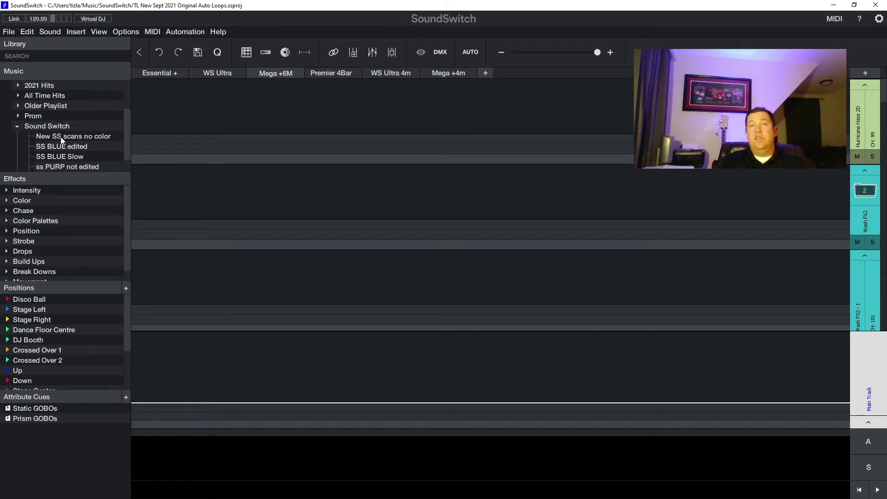
{"action": "left_click", "coordinate": [60, 137]}
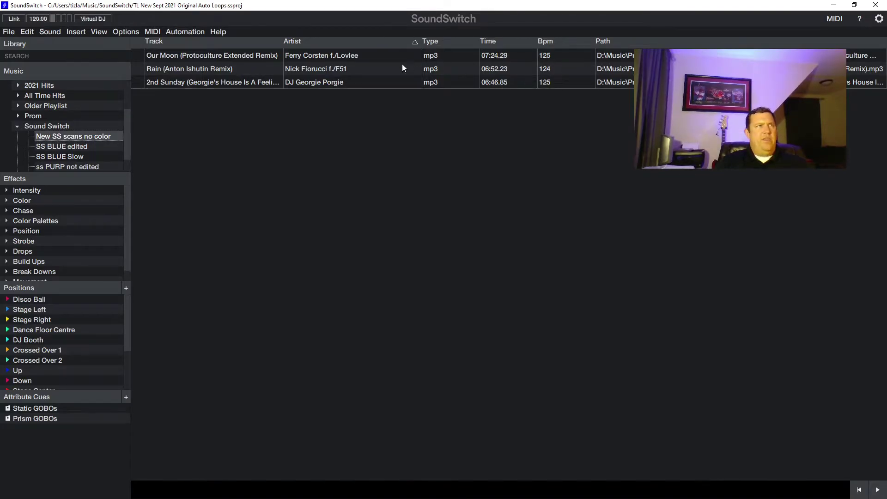
- Start autoscripting the Rain (Anton Ishutin Remix) track from its context menu
{"action": "left_click", "coordinate": [200, 70]}
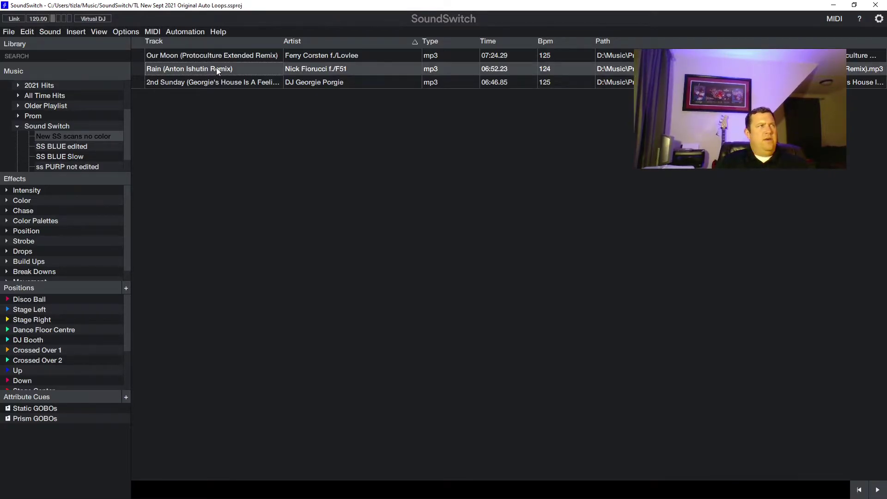
{"action": "right_click", "coordinate": [216, 68]}
{"action": "left_click", "coordinate": [230, 74]}
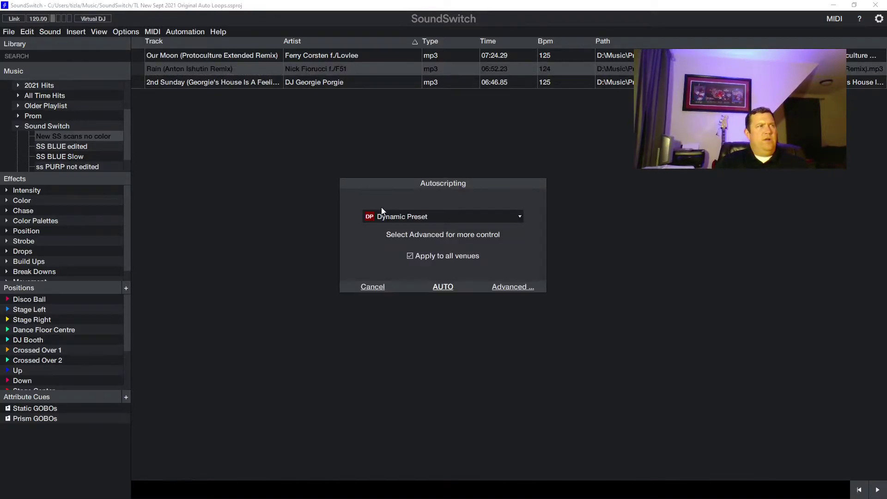
- Choose the House & Techno Preset TL lighting preset and run AUTO on Rain
{"action": "left_click", "coordinate": [517, 216]}
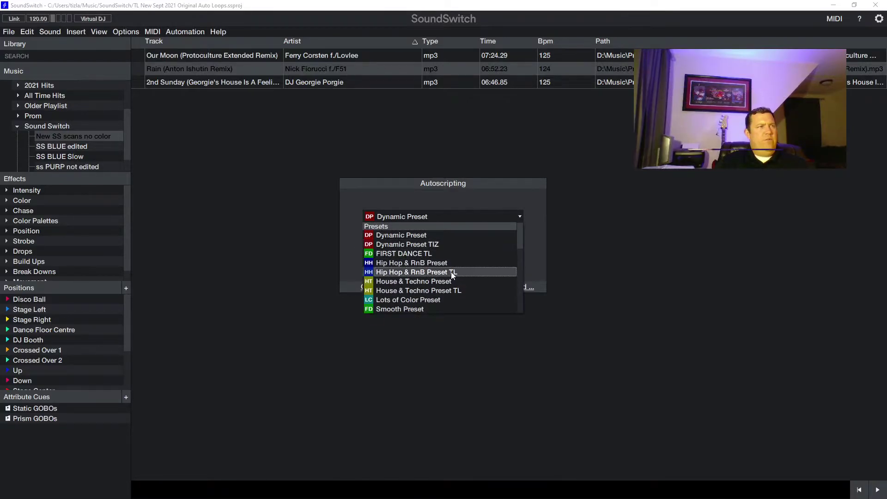
{"action": "scroll", "coordinate": [450, 300], "scroll_direction": "down", "scroll_amount": 2}
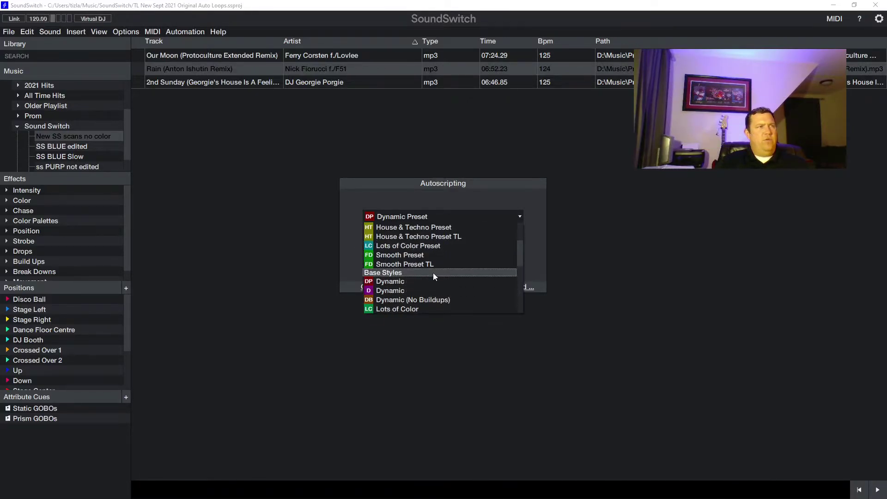
{"action": "scroll", "coordinate": [431, 277], "scroll_direction": "down", "scroll_amount": 1}
{"action": "scroll", "coordinate": [435, 285], "scroll_direction": "up", "scroll_amount": 4}
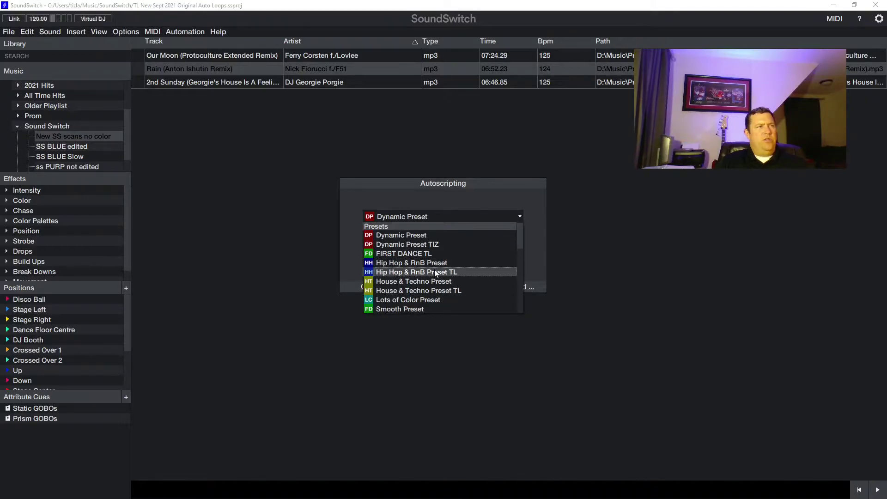
{"action": "scroll", "coordinate": [434, 273], "scroll_direction": "down", "scroll_amount": 5}
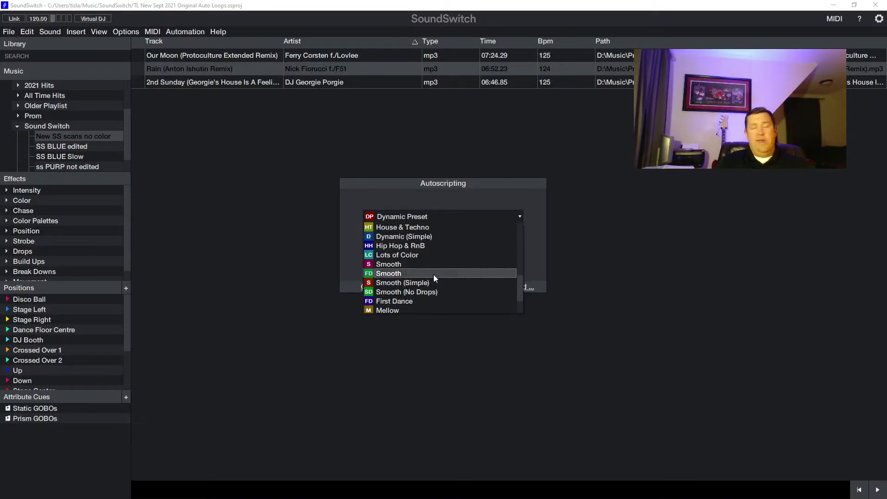
{"action": "scroll", "coordinate": [432, 273], "scroll_direction": "up", "scroll_amount": 3}
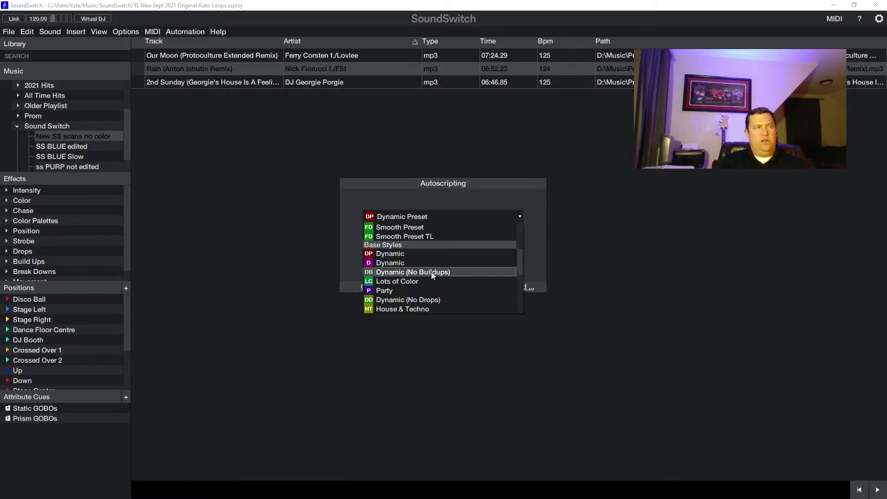
{"action": "scroll", "coordinate": [419, 245], "scroll_direction": "up", "scroll_amount": 2}
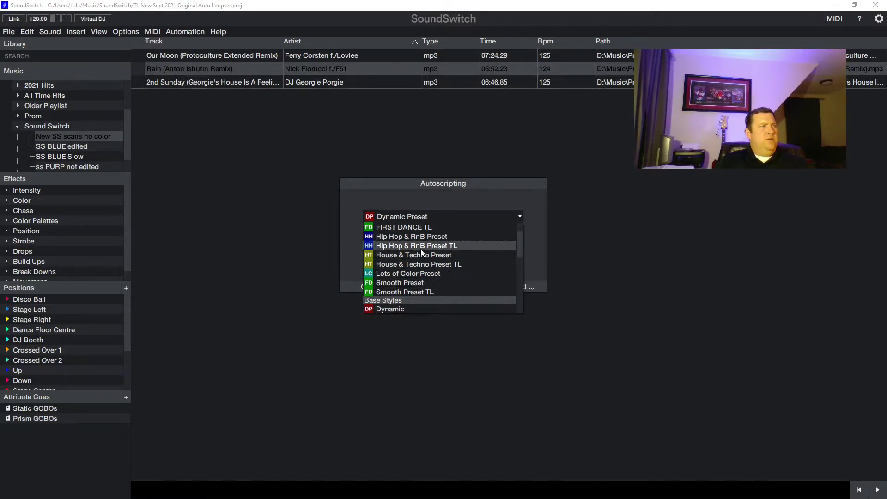
{"action": "scroll", "coordinate": [429, 253], "scroll_direction": "up", "scroll_amount": 1}
{"action": "scroll", "coordinate": [429, 253], "scroll_direction": "down", "scroll_amount": 1}
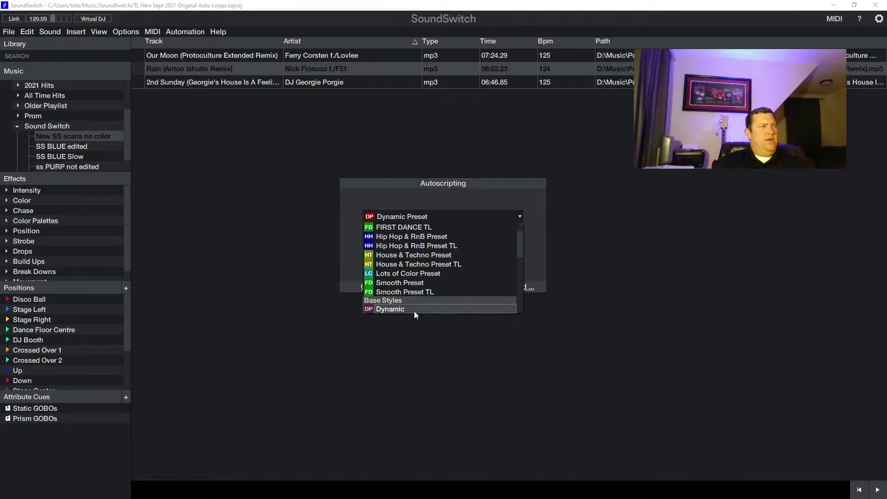
{"action": "left_click", "coordinate": [412, 264]}
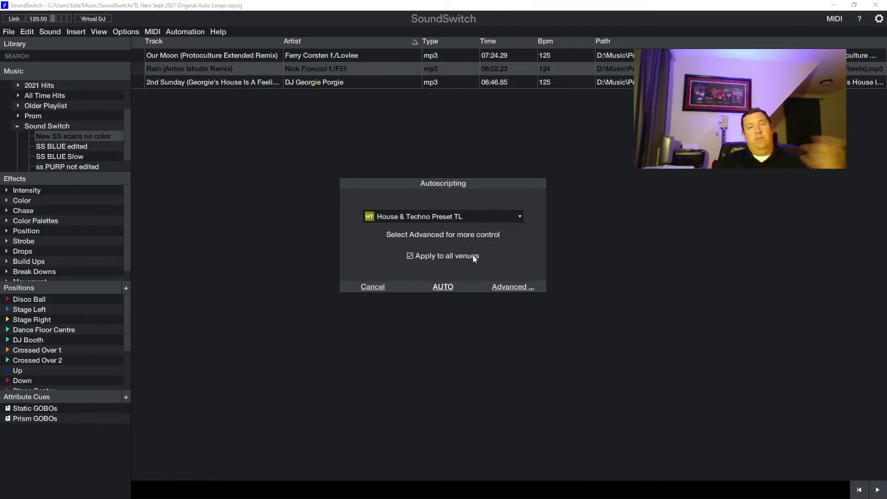
{"action": "left_click", "coordinate": [442, 287]}
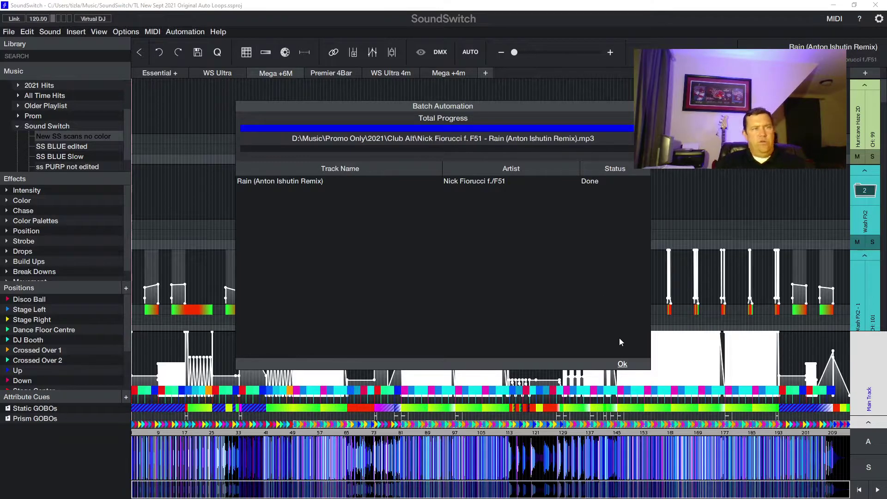
- Dismiss the finished batch automation report and zoom into Rain's lighting timeline
{"action": "left_click", "coordinate": [622, 364]}
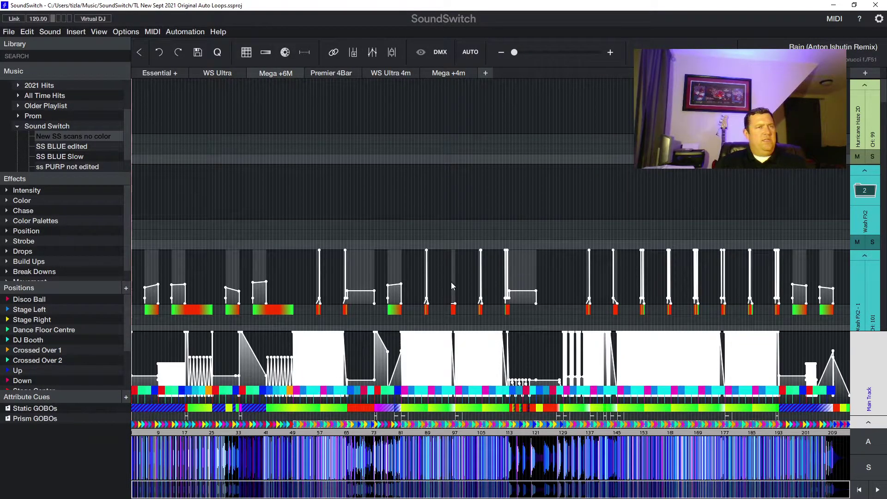
{"action": "scroll", "coordinate": [536, 194], "scroll_direction": "up", "scroll_amount": 6}
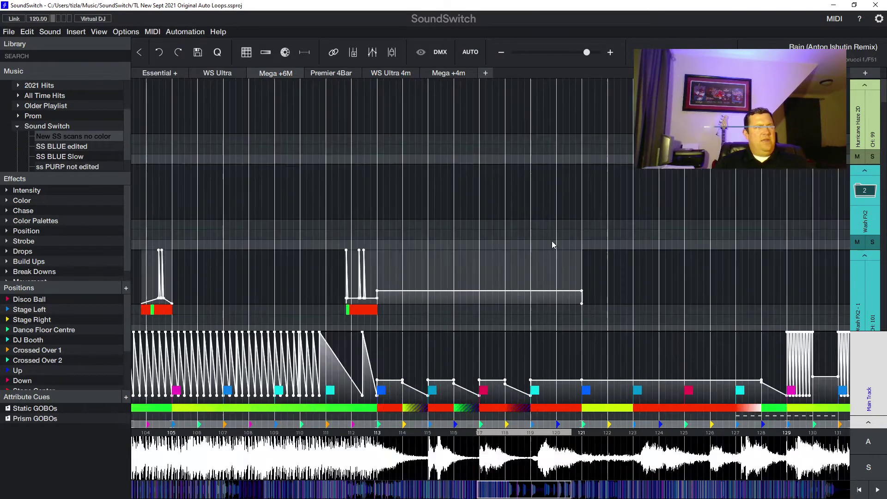
{"action": "left_click_drag", "start_coordinate": [489, 433], "coordinate": [670, 211]}
- Scroll through Rain's fixture lanes to inspect the generated colour, movement and Gobo 10 cues
{"action": "scroll", "coordinate": [651, 259], "scroll_direction": "down", "scroll_amount": 3}
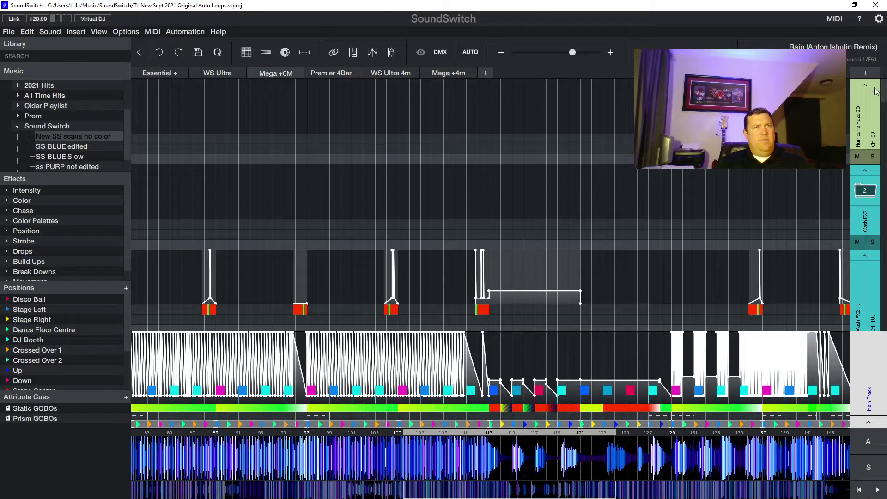
{"action": "scroll", "coordinate": [877, 94], "scroll_direction": "down", "scroll_amount": 5}
{"action": "scroll", "coordinate": [508, 205], "scroll_direction": "down", "scroll_amount": 5}
{"action": "scroll", "coordinate": [508, 206], "scroll_direction": "down", "scroll_amount": 5}
{"action": "scroll", "coordinate": [508, 205], "scroll_direction": "down", "scroll_amount": 2}
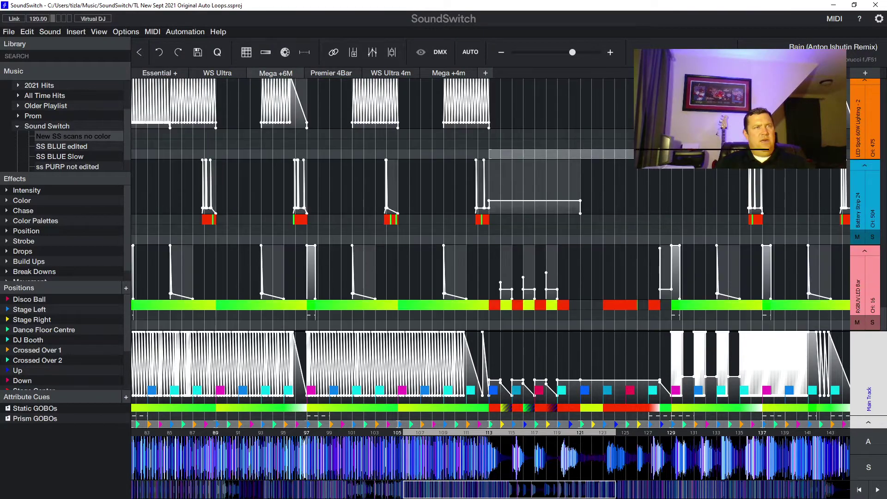
{"action": "scroll", "coordinate": [508, 205], "scroll_direction": "up", "scroll_amount": 3}
{"action": "scroll", "coordinate": [508, 205], "scroll_direction": "up", "scroll_amount": 4}
{"action": "scroll", "coordinate": [508, 205], "scroll_direction": "up", "scroll_amount": 2}
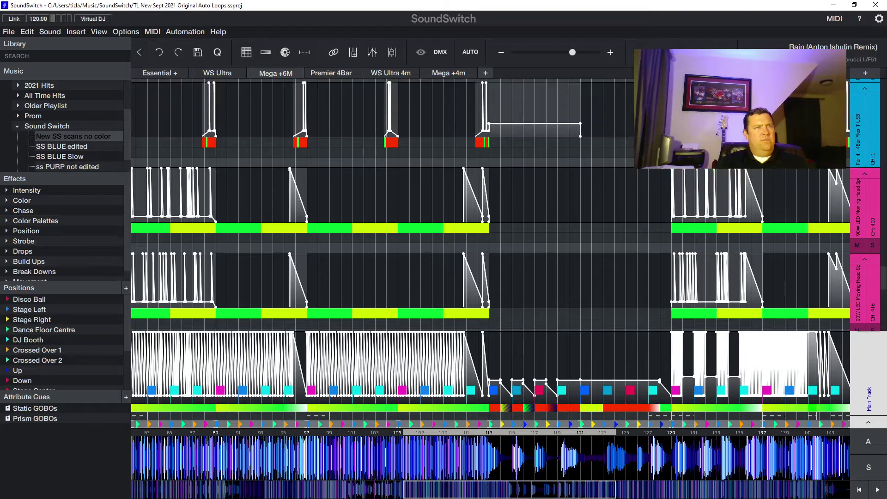
{"action": "scroll", "coordinate": [508, 205], "scroll_direction": "down", "scroll_amount": 8}
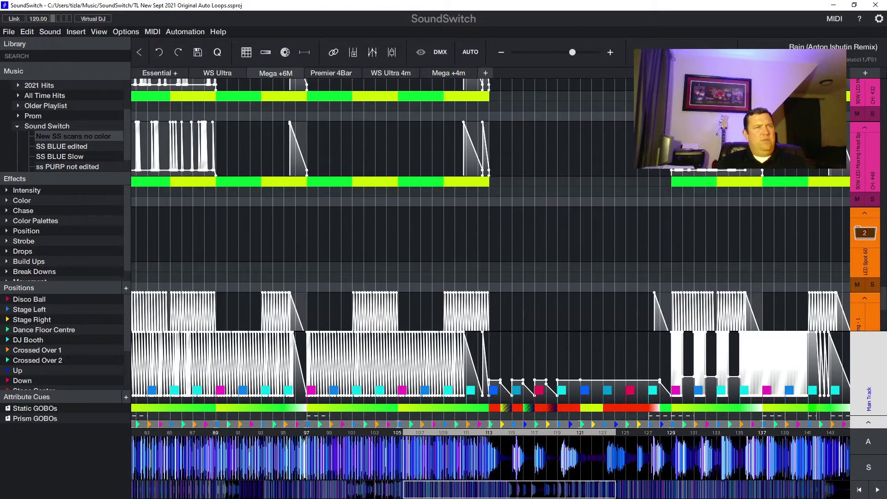
{"action": "scroll", "coordinate": [508, 205], "scroll_direction": "up", "scroll_amount": 4}
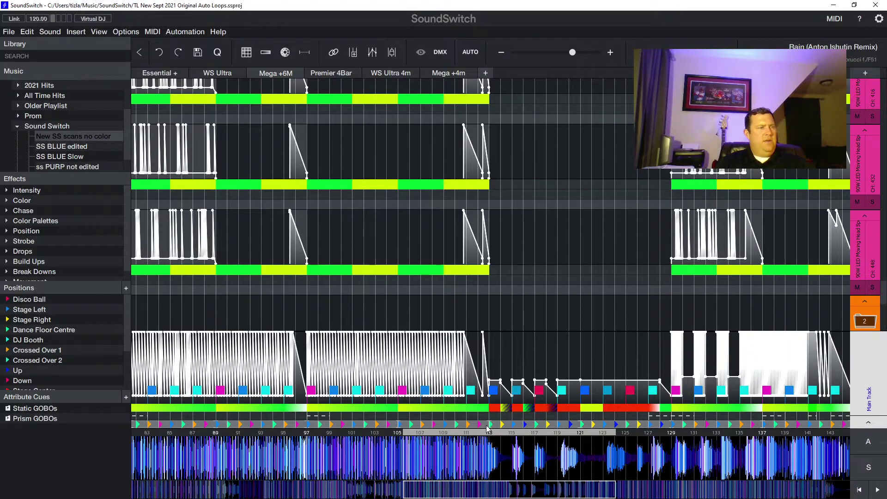
{"action": "left_click_drag", "start_coordinate": [491, 494], "coordinate": [125, 496]}
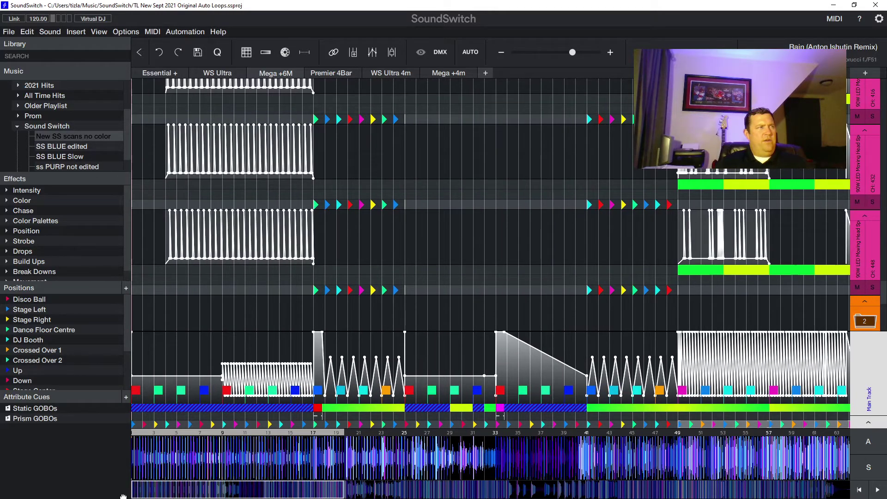
{"action": "scroll", "coordinate": [411, 413], "scroll_direction": "down", "scroll_amount": 15}
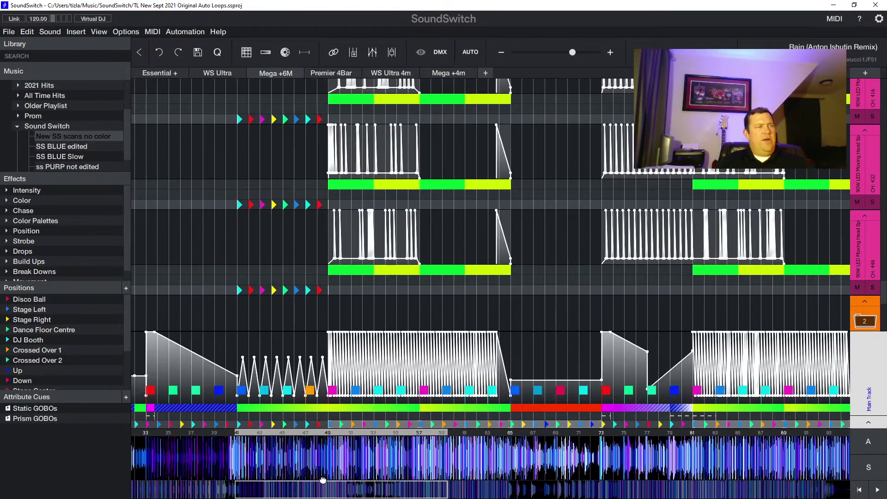
{"action": "scroll", "coordinate": [411, 414], "scroll_direction": "up", "scroll_amount": 2}
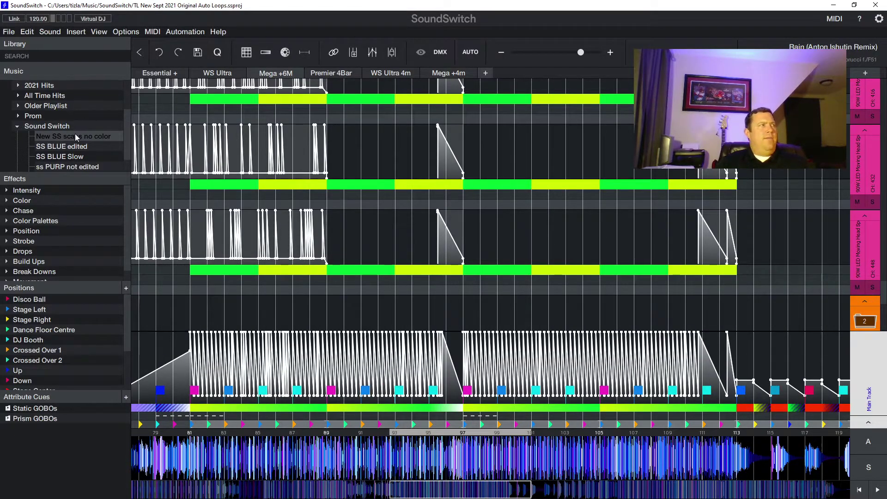
- Save Rain's script and select the Our Moon and 2nd Sunday tracks
{"action": "left_click", "coordinate": [60, 136]}
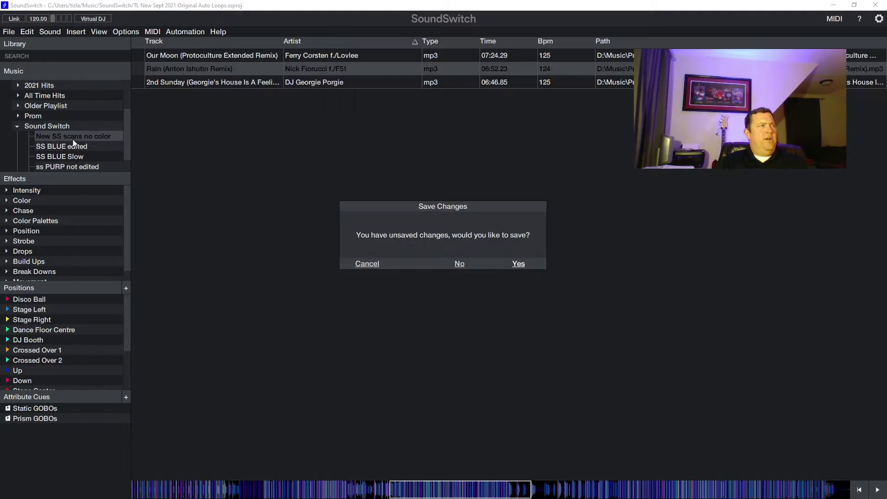
{"action": "left_click", "coordinate": [517, 264]}
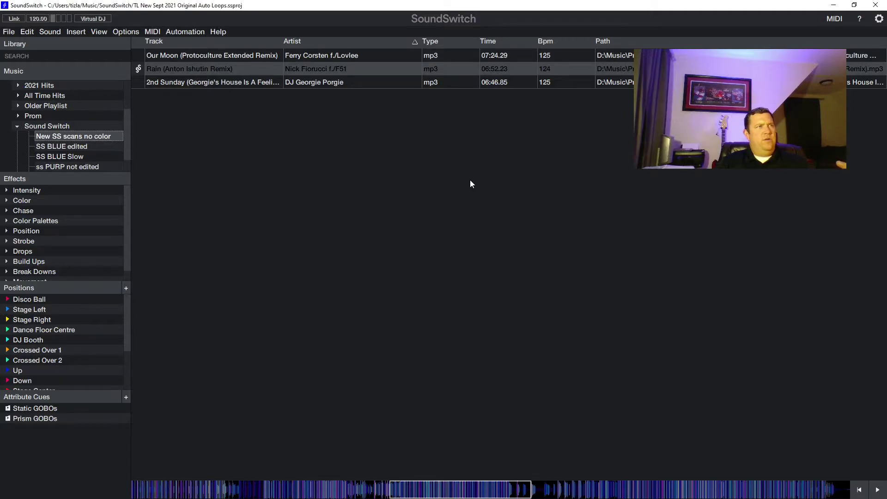
{"action": "left_click", "coordinate": [256, 56]}
{"action": "left_click", "coordinate": [248, 82], "text": "ctrl"}
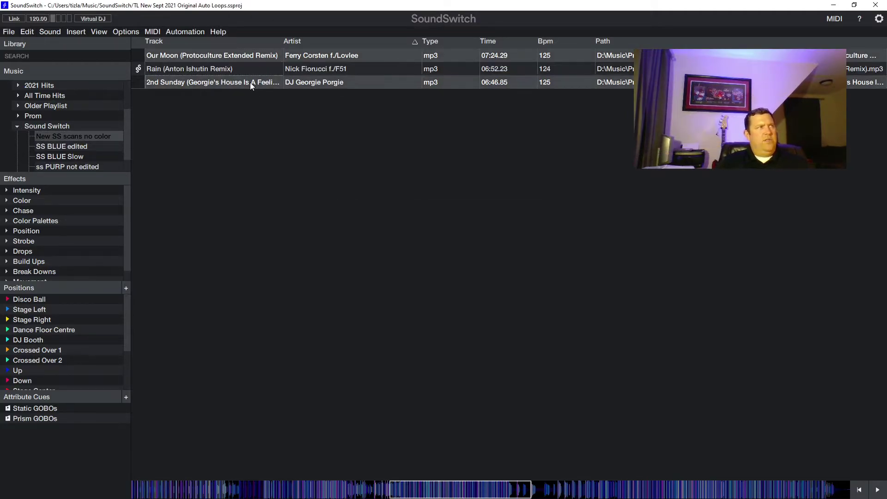
- Autoscript both selected tracks with the Dynamic Preset TIZ lighting preset
{"action": "right_click", "coordinate": [251, 82]}
{"action": "left_click", "coordinate": [270, 93]}
{"action": "left_click", "coordinate": [482, 219]}
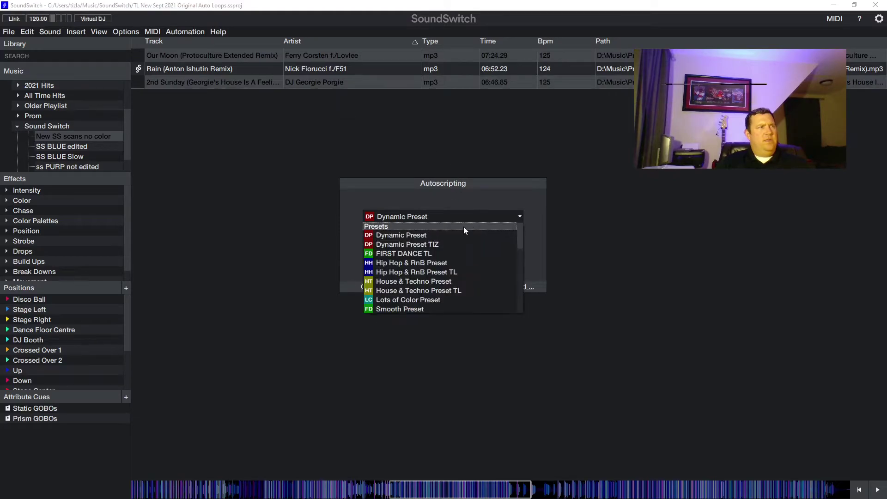
{"action": "left_click", "coordinate": [433, 245]}
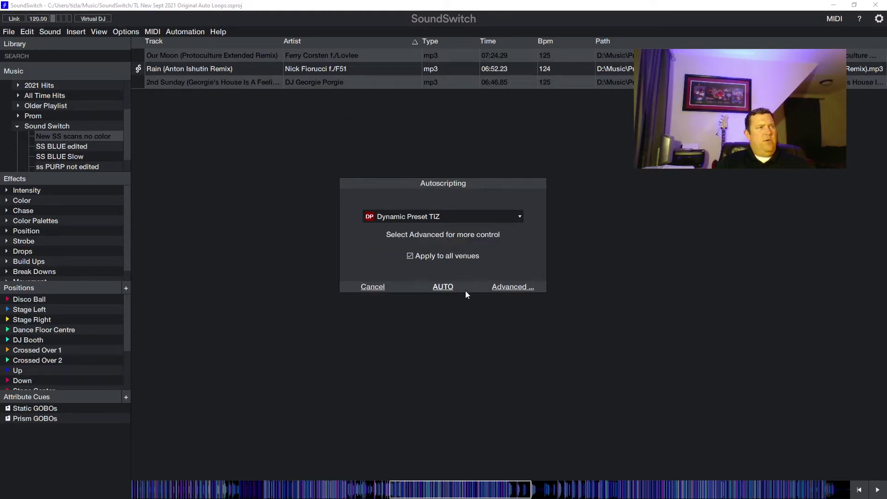
{"action": "left_click", "coordinate": [443, 290]}
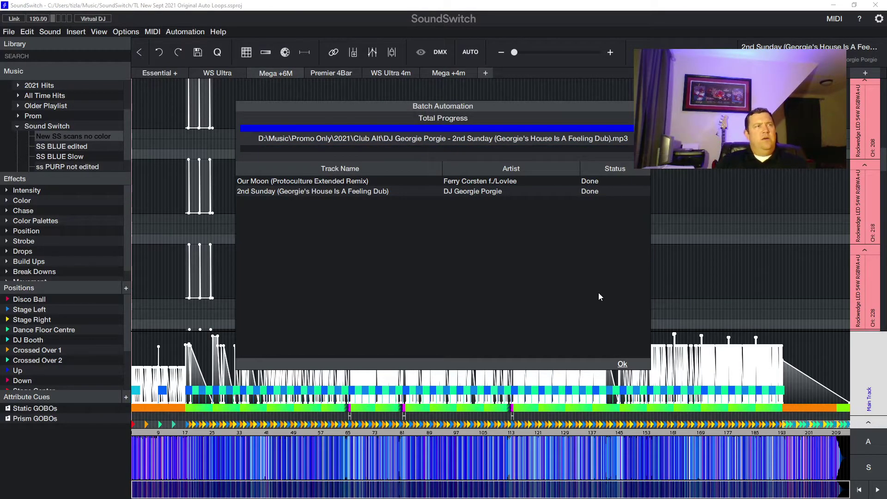
- Dismiss the batch report, close SoundSwitch and confirm saving the changes
{"action": "left_click", "coordinate": [621, 364]}
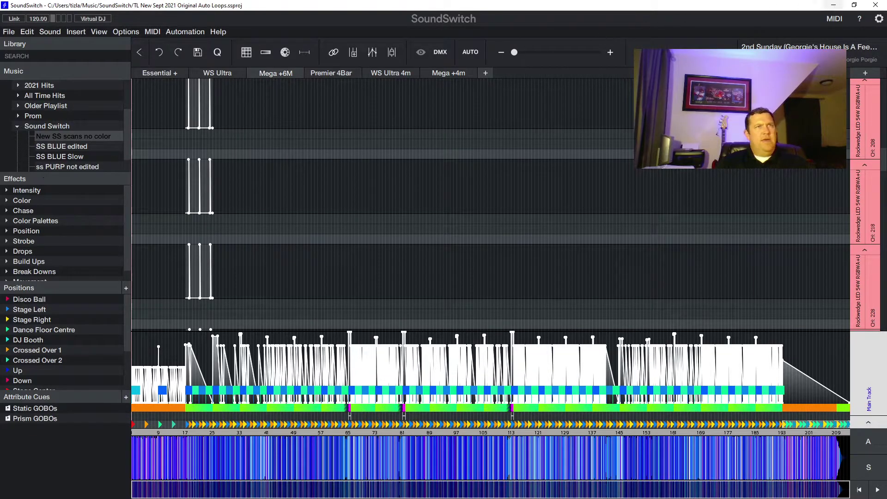
{"action": "left_click", "coordinate": [876, 6]}
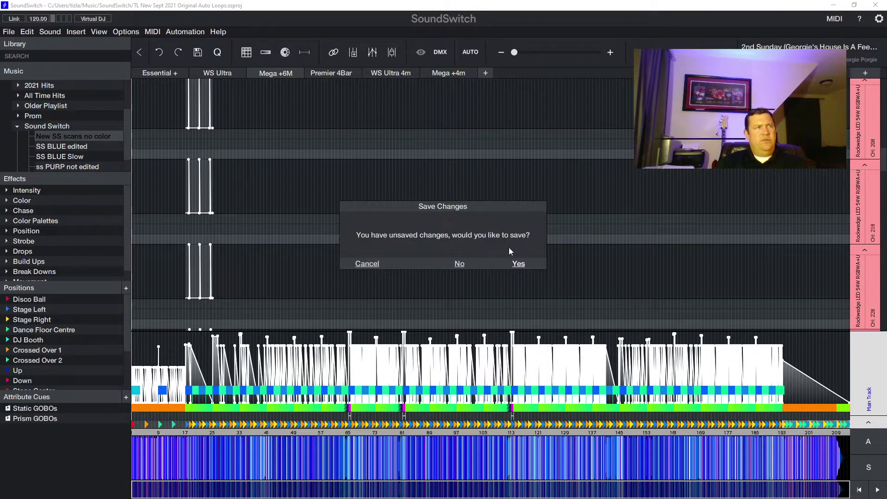
{"action": "left_click", "coordinate": [518, 263]}
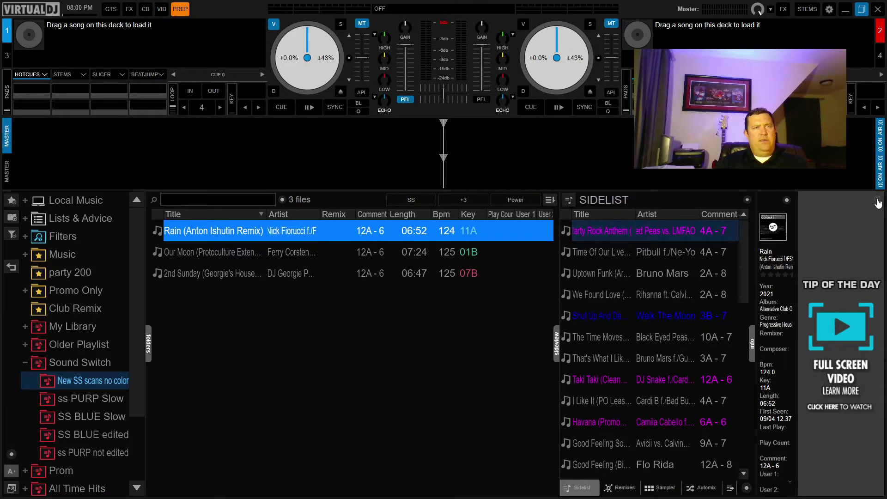
- Hide the tip of the day and select Rain through 2nd Sunday in 'New SS scans no color'
{"action": "left_click", "coordinate": [876, 201]}
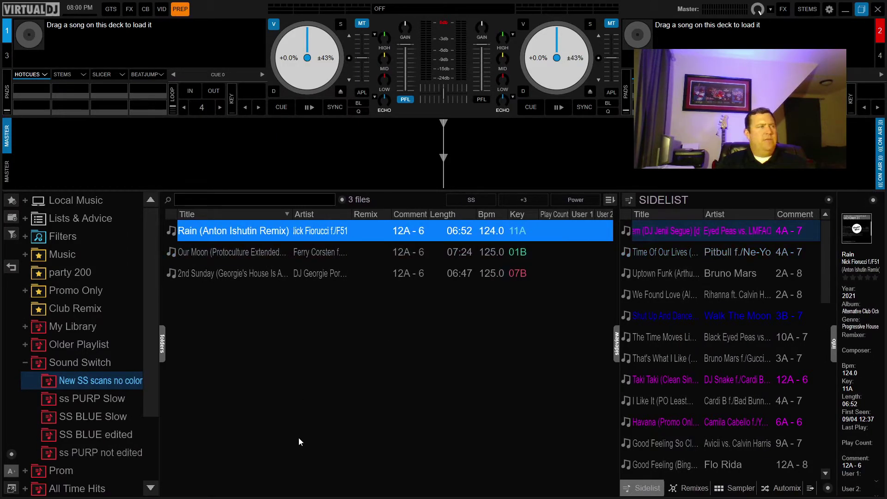
{"action": "left_click", "coordinate": [87, 383]}
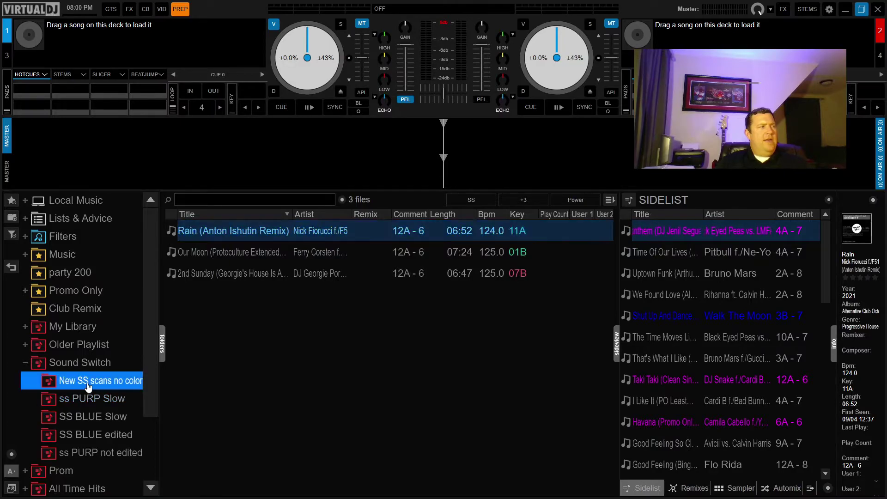
{"action": "left_click", "coordinate": [85, 398]}
{"action": "left_click", "coordinate": [87, 384]}
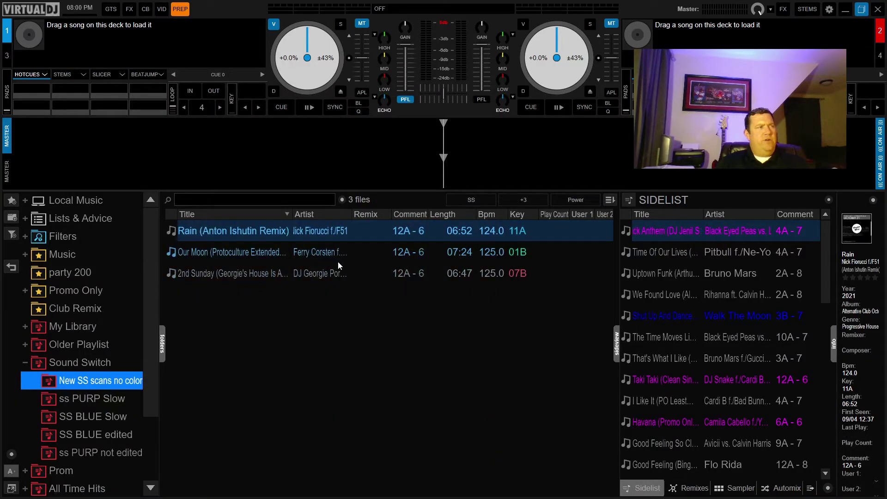
{"action": "left_click", "coordinate": [264, 230]}
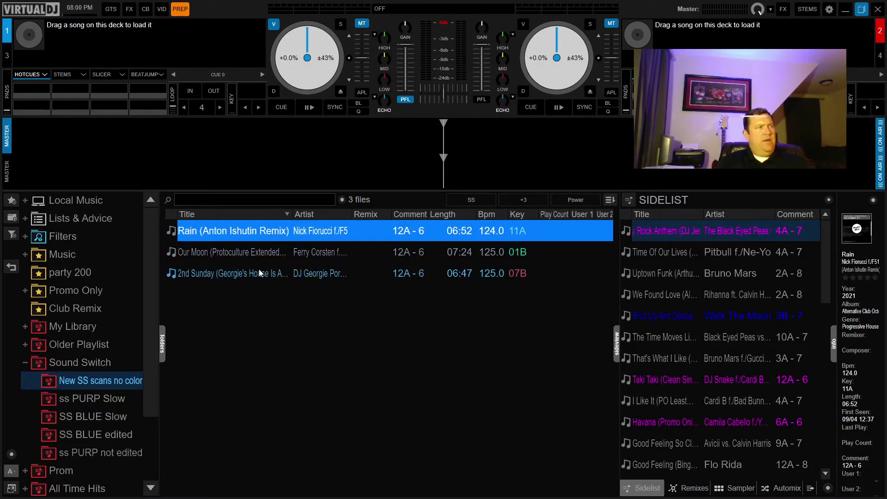
{"action": "left_click", "coordinate": [260, 273], "text": "shift"}
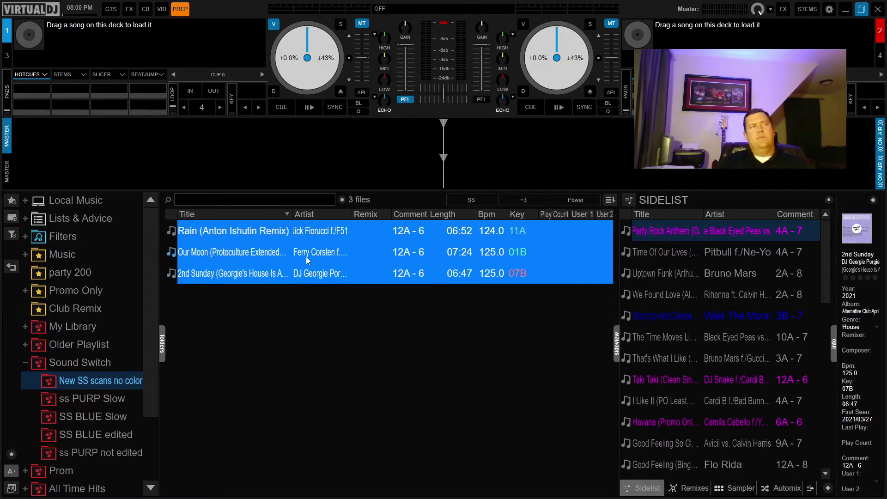
- Give the three selected tracks a magenta colour and User 1 value 'ss', writing the tags to file
{"action": "right_click", "coordinate": [301, 254]}
{"action": "left_click", "coordinate": [318, 262]}
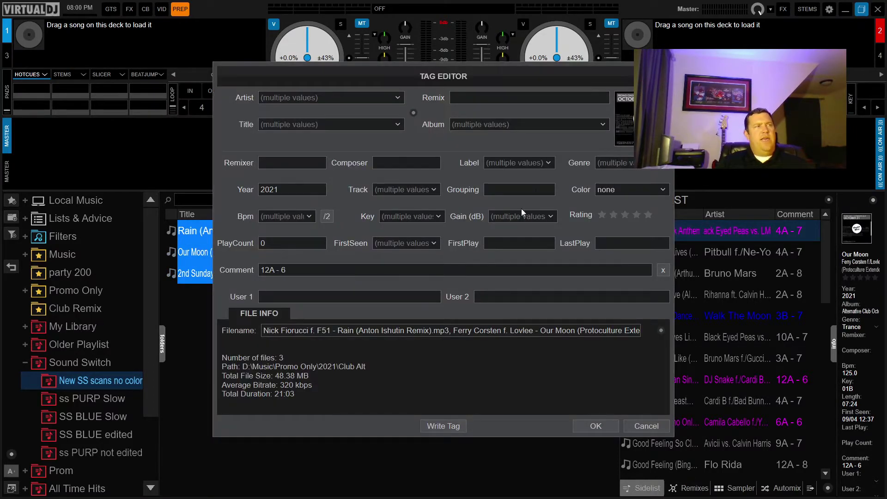
{"action": "left_click", "coordinate": [663, 190]}
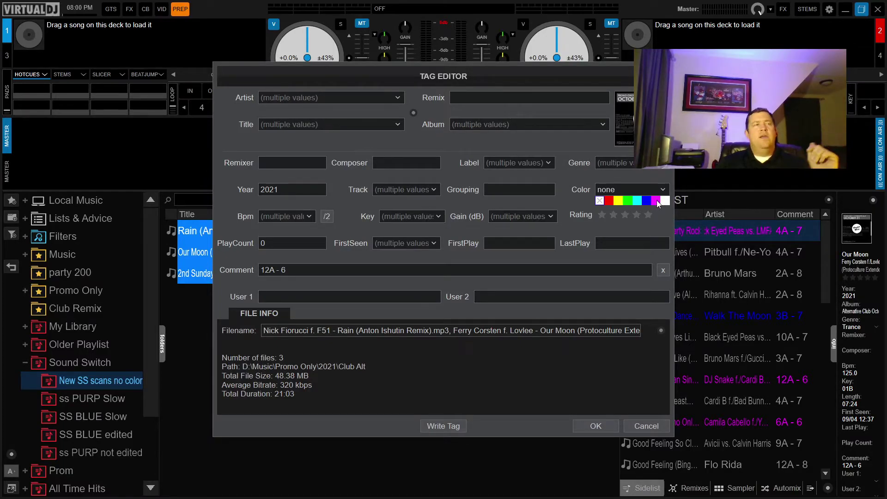
{"action": "left_click", "coordinate": [657, 201]}
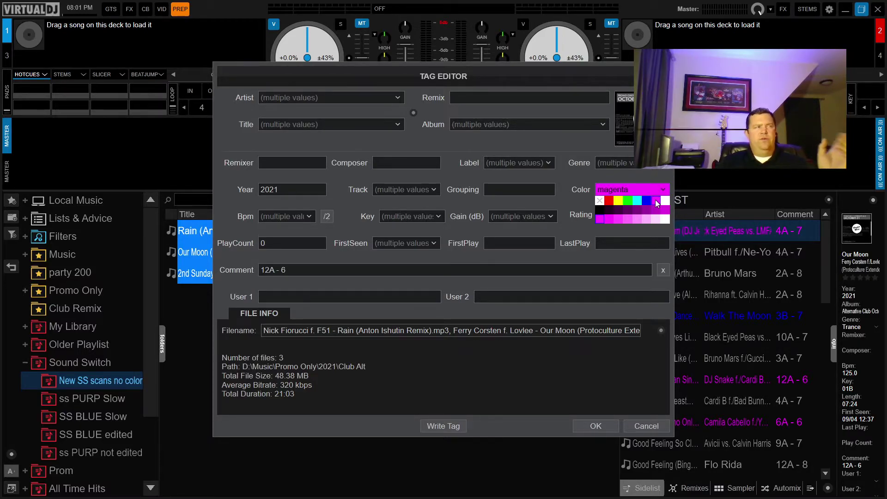
{"action": "left_click", "coordinate": [311, 296]}
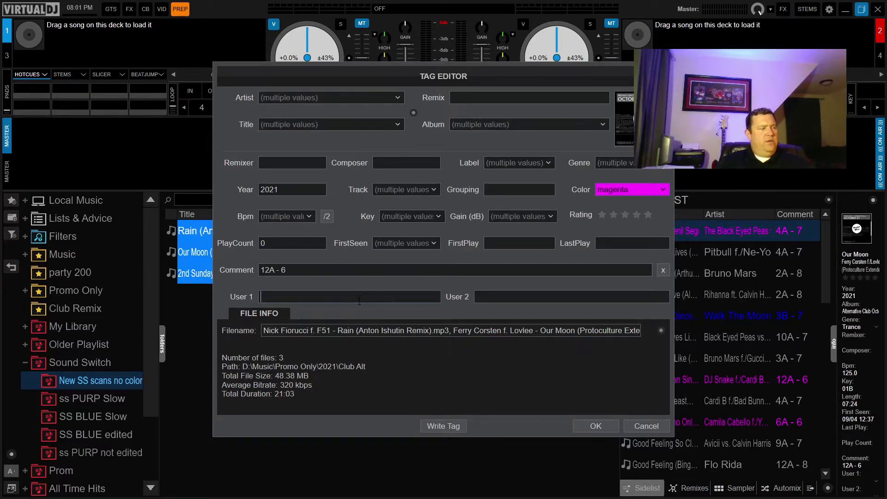
{"action": "type", "text": "ss"}
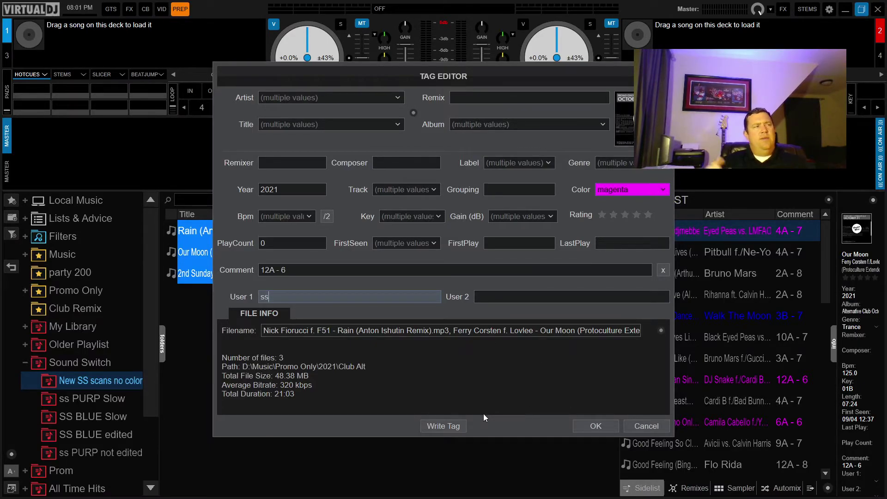
{"action": "left_click", "coordinate": [450, 424]}
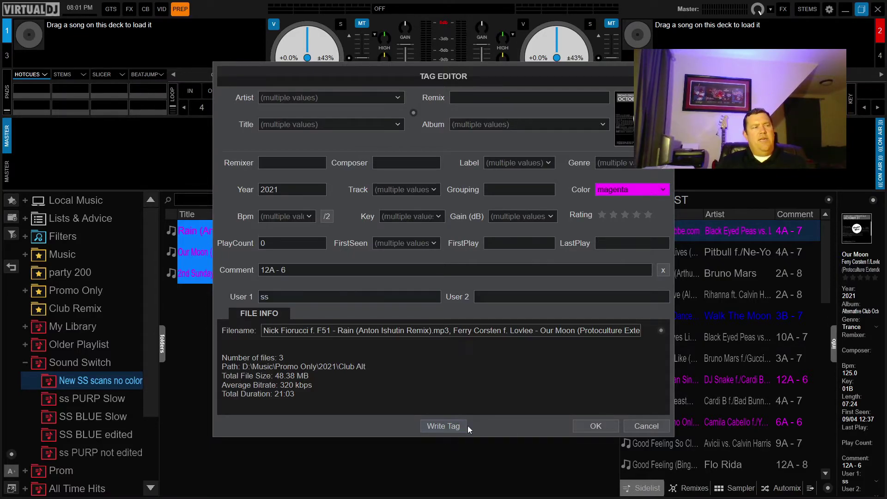
- Close the tag editor and check the new tags on Rain, Our Moon and 2nd Sunday
{"action": "left_click", "coordinate": [594, 427]}
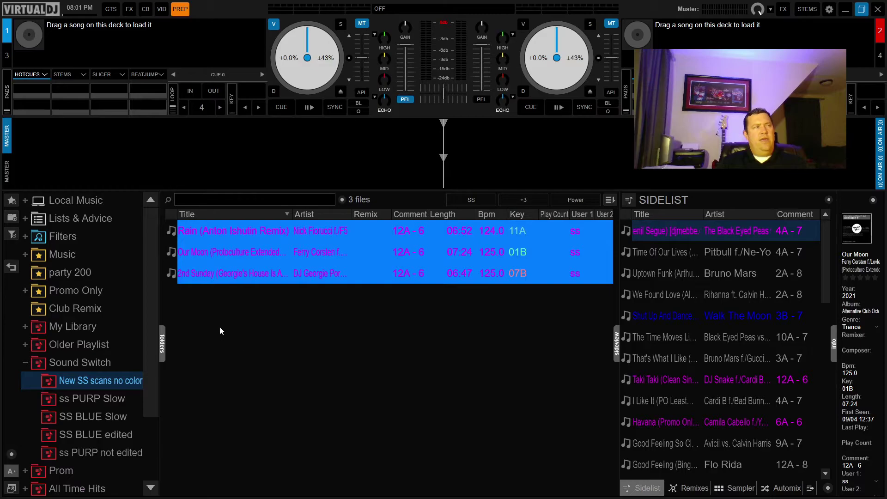
{"action": "left_click", "coordinate": [250, 277]}
{"action": "left_click", "coordinate": [286, 251]}
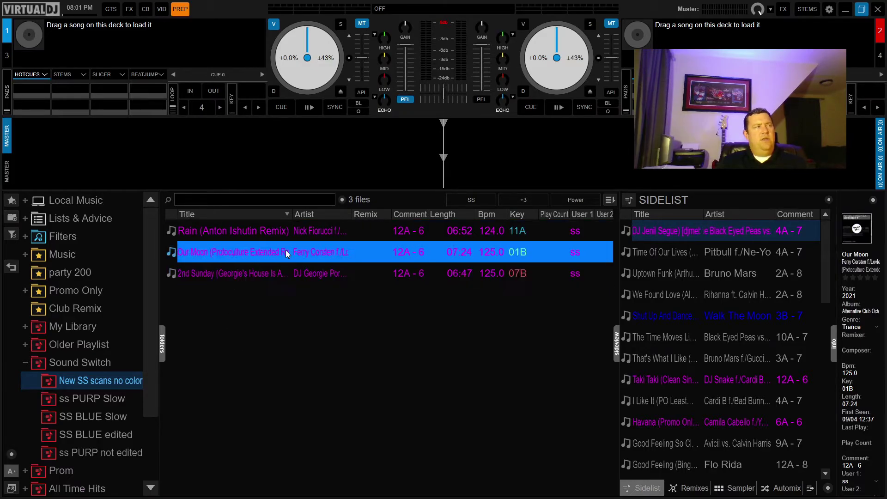
{"action": "left_click", "coordinate": [284, 275]}
{"action": "left_click", "coordinate": [265, 248]}
{"action": "left_click", "coordinate": [268, 236]}
{"action": "left_click", "coordinate": [234, 255]}
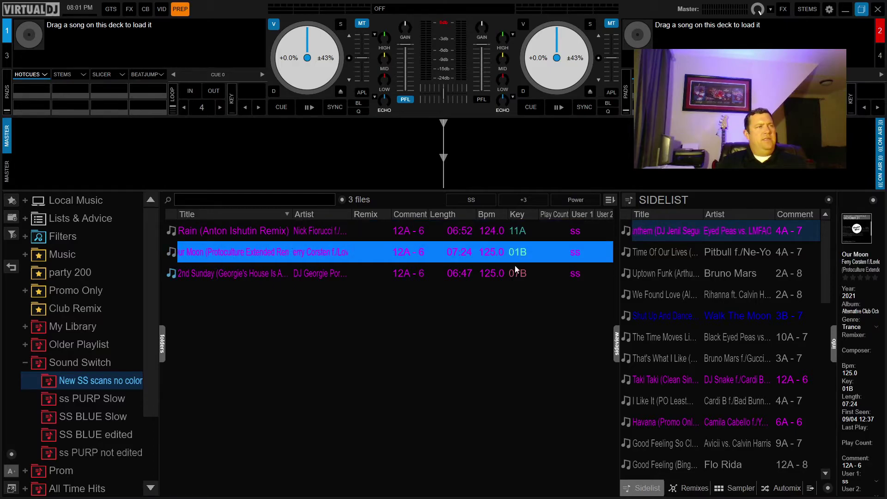
{"action": "left_click", "coordinate": [280, 274]}
{"action": "left_click", "coordinate": [279, 249]}
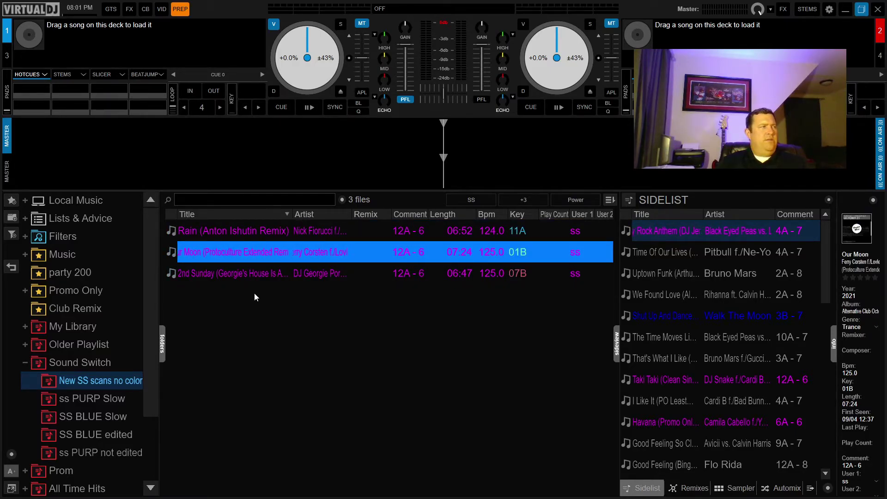
- Collapse Sound Switch and open All Time Hits > Top 40 (Combined) with its 296 tracks
{"action": "left_click", "coordinate": [26, 362]}
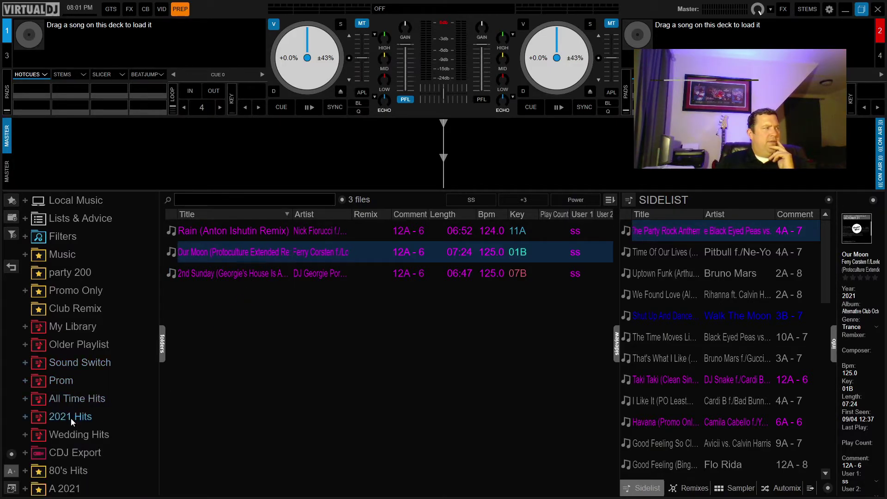
{"action": "left_click", "coordinate": [27, 398]}
{"action": "scroll", "coordinate": [70, 399], "scroll_direction": "down", "scroll_amount": 3}
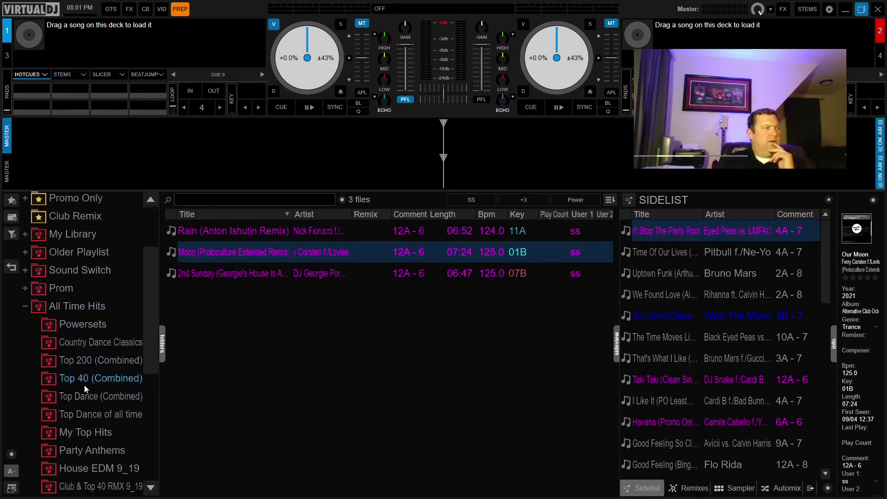
{"action": "left_click", "coordinate": [85, 381]}
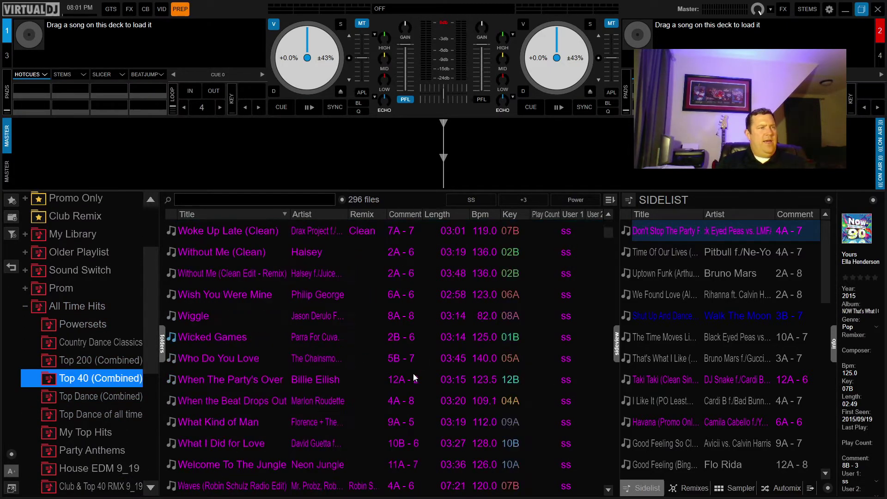
{"action": "scroll", "coordinate": [408, 373], "scroll_direction": "down", "scroll_amount": 1}
{"action": "scroll", "coordinate": [409, 373], "scroll_direction": "up", "scroll_amount": 3}
{"action": "left_click", "coordinate": [284, 278]}
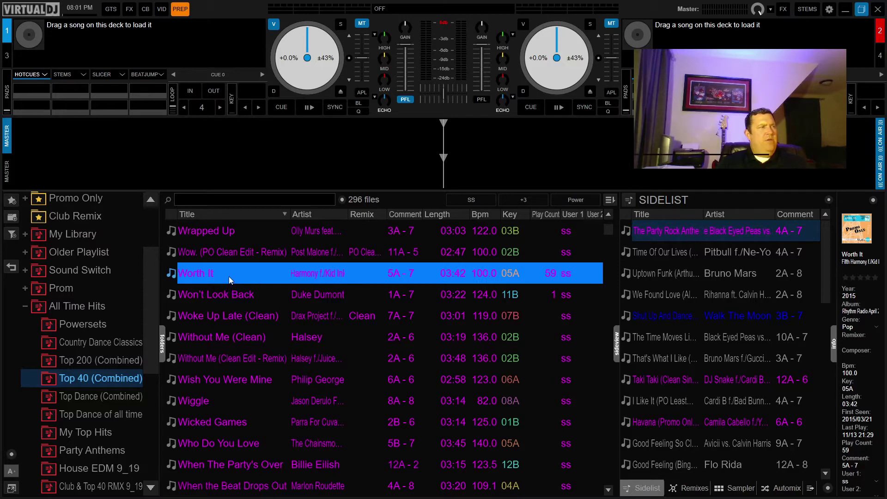
{"action": "right_click", "coordinate": [332, 276]}
{"action": "left_click", "coordinate": [352, 291]}
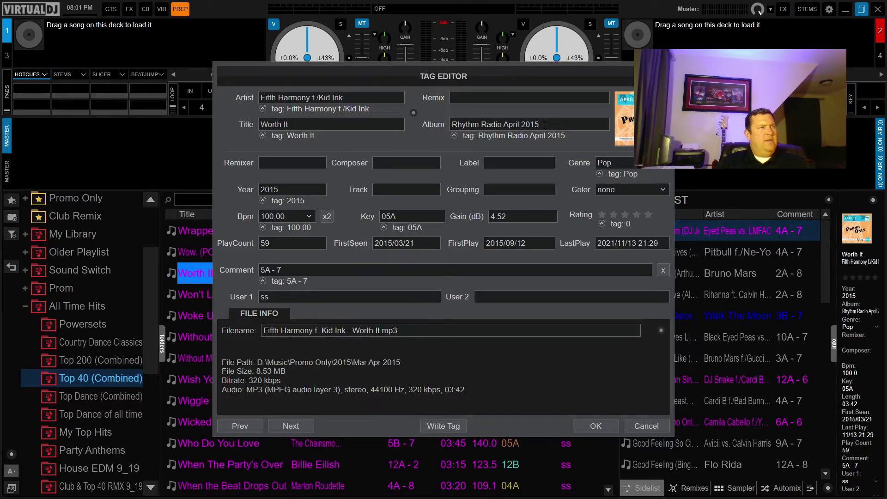
{"action": "left_click", "coordinate": [457, 123]}
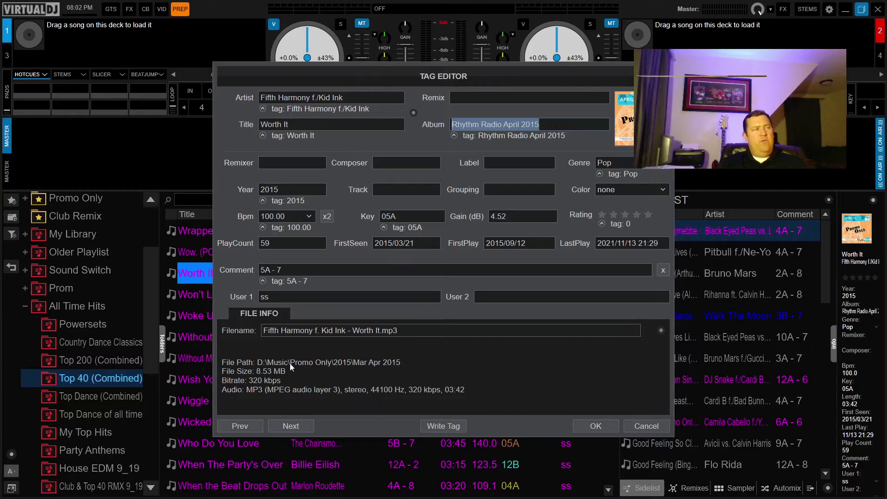
{"action": "left_click", "coordinate": [589, 426]}
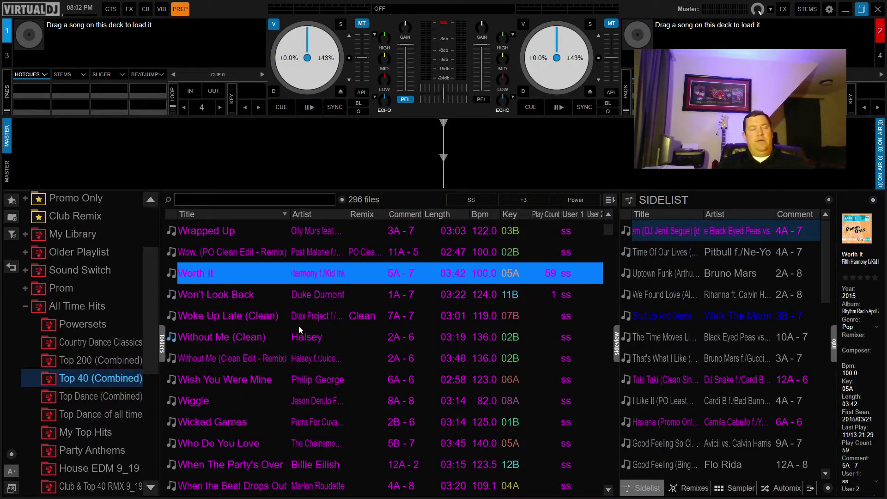
- Reopen the tag editor for Worth It to check its tags, then close it
{"action": "scroll", "coordinate": [129, 303], "scroll_direction": "up", "scroll_amount": 3}
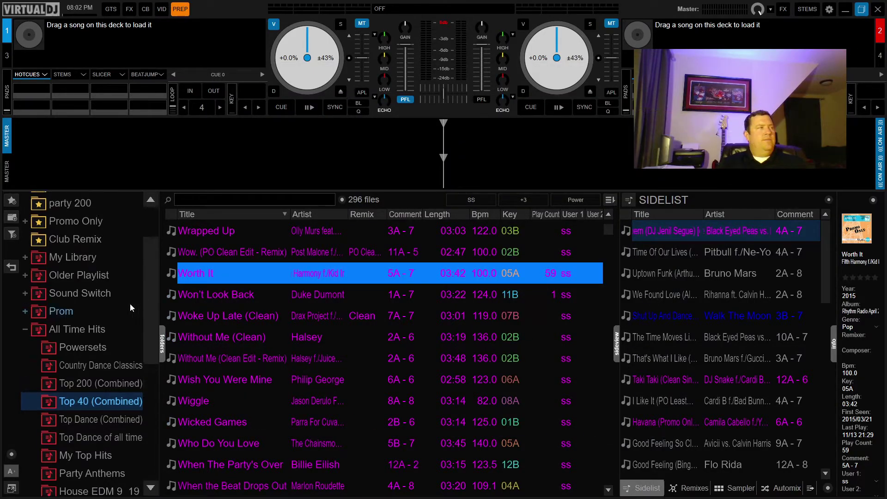
{"action": "right_click", "coordinate": [240, 272]}
{"action": "left_click", "coordinate": [260, 289]}
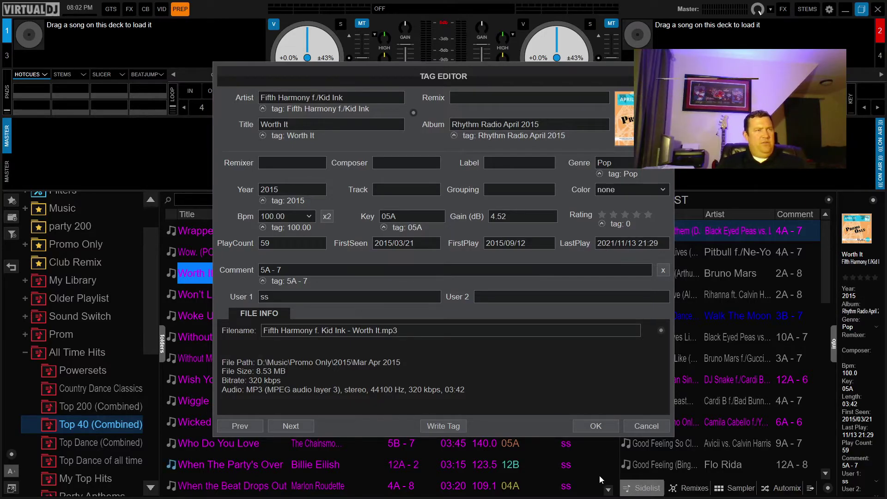
{"action": "left_click", "coordinate": [595, 425]}
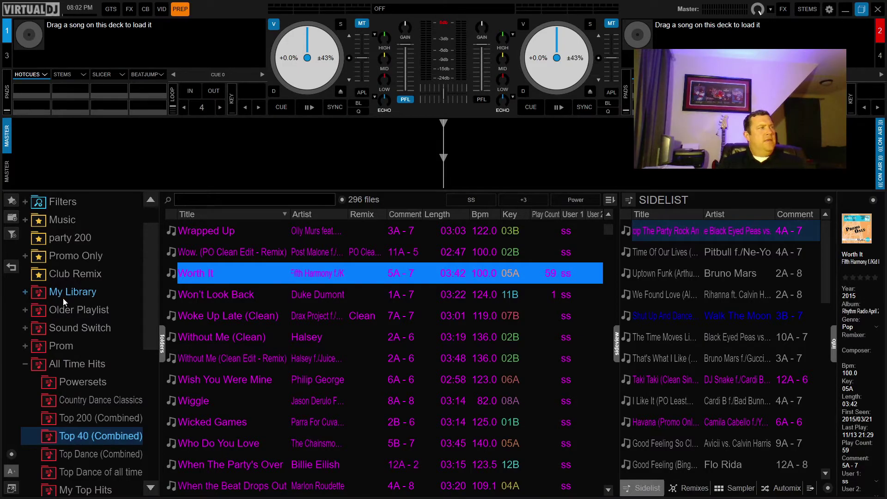
- Expand Lists & Advice > History > 2021 > November and view the 2021-11-12 and 2021-11-11 lists
{"action": "scroll", "coordinate": [61, 309], "scroll_direction": "up", "scroll_amount": 1}
{"action": "left_click", "coordinate": [25, 218]}
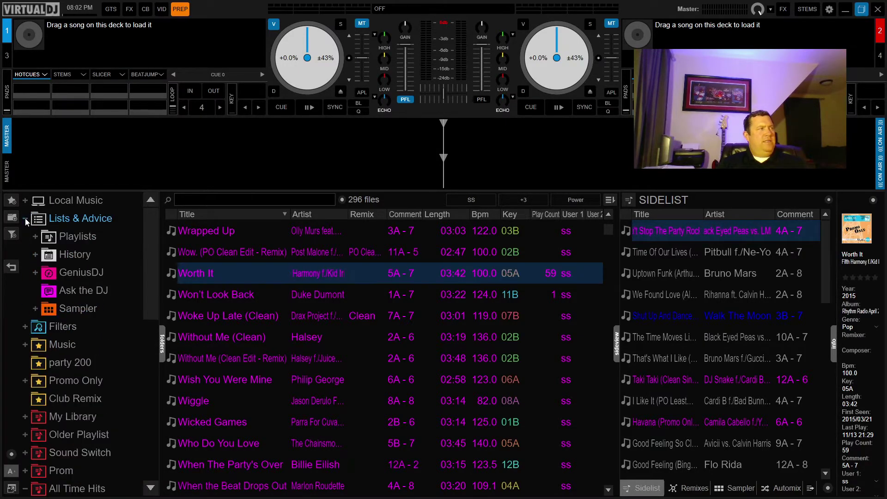
{"action": "left_click", "coordinate": [36, 255]}
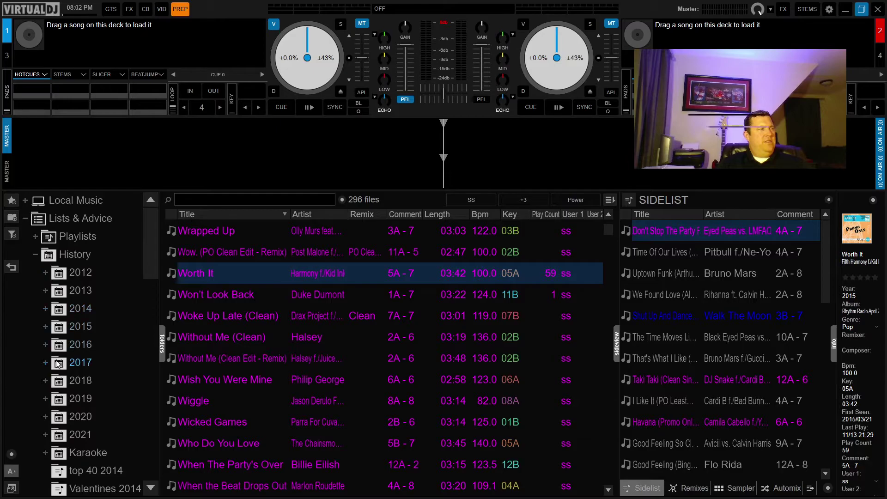
{"action": "scroll", "coordinate": [53, 388], "scroll_direction": "down", "scroll_amount": 1}
{"action": "left_click", "coordinate": [45, 399]}
{"action": "scroll", "coordinate": [62, 407], "scroll_direction": "down", "scroll_amount": 4}
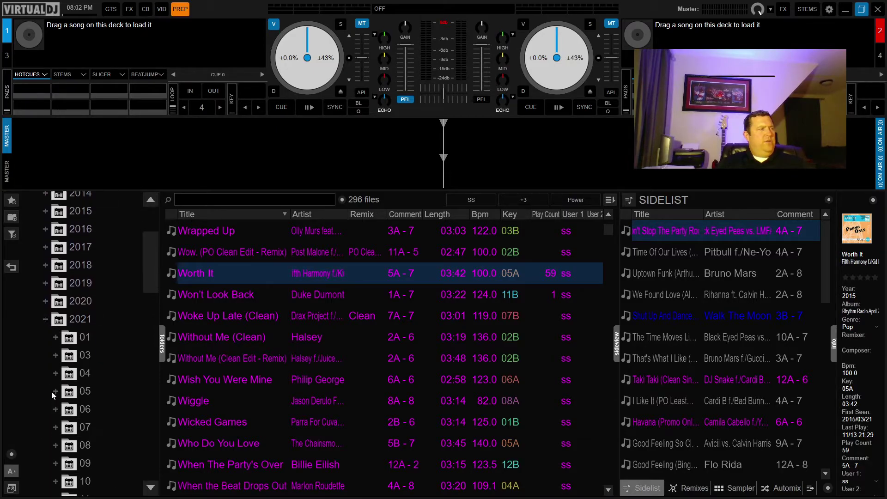
{"action": "scroll", "coordinate": [65, 416], "scroll_direction": "down", "scroll_amount": 1}
{"action": "left_click", "coordinate": [65, 413]}
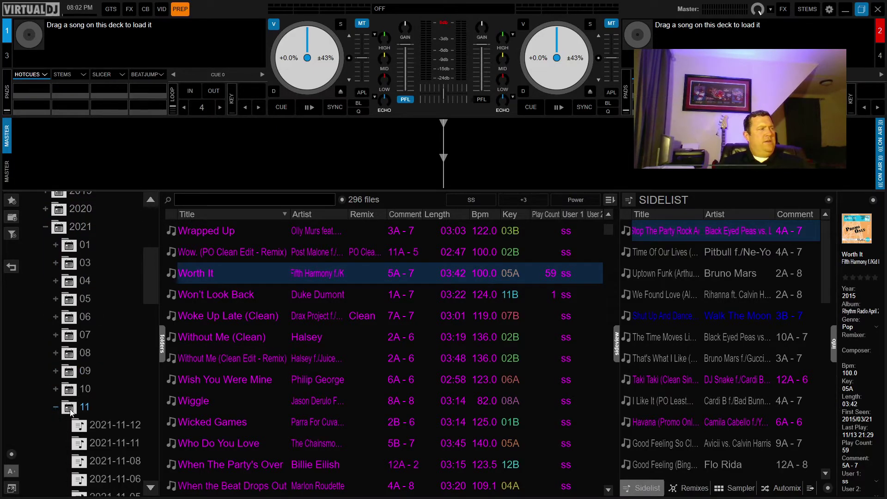
{"action": "scroll", "coordinate": [70, 413], "scroll_direction": "down", "scroll_amount": 2}
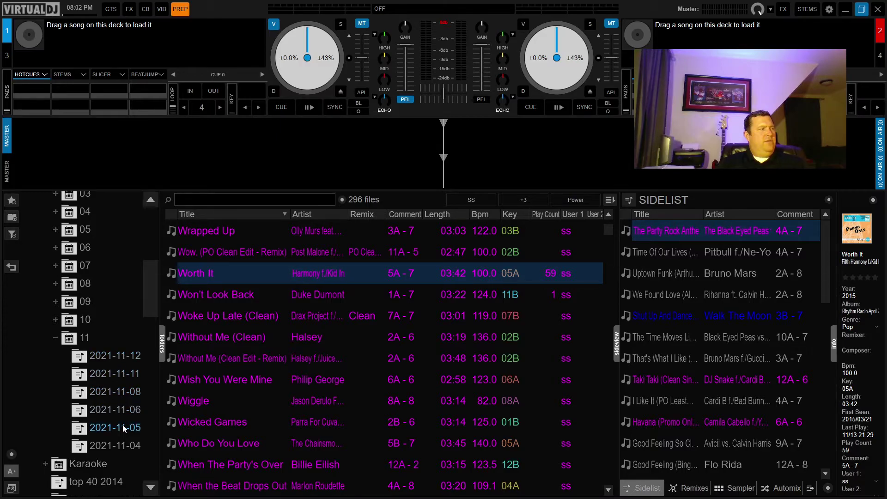
{"action": "left_click", "coordinate": [115, 355]}
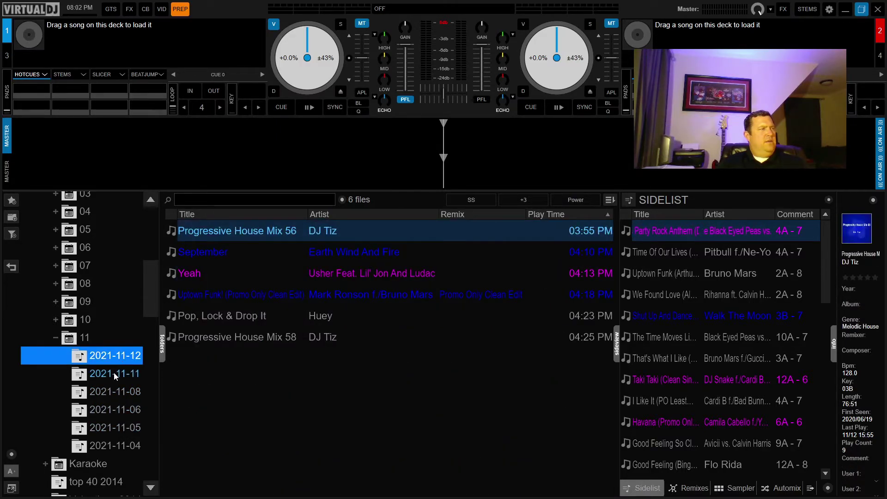
{"action": "left_click", "coordinate": [115, 374]}
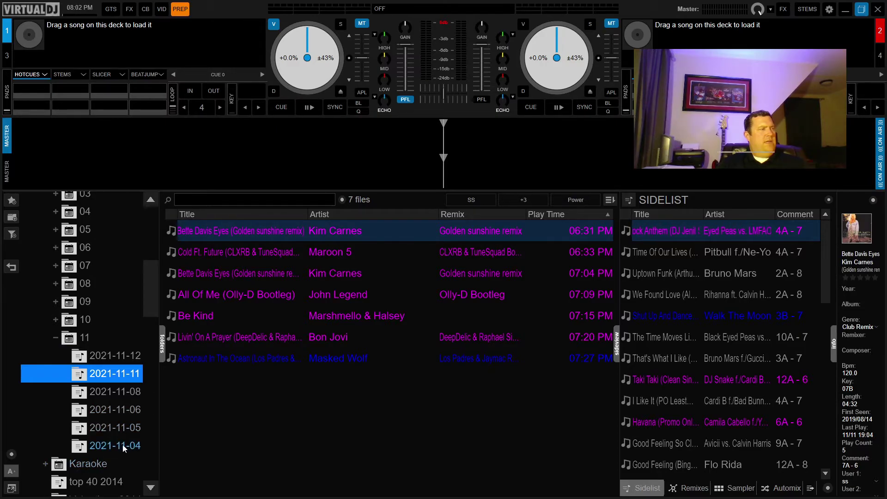
{"action": "scroll", "coordinate": [96, 407], "scroll_direction": "down", "scroll_amount": 4}
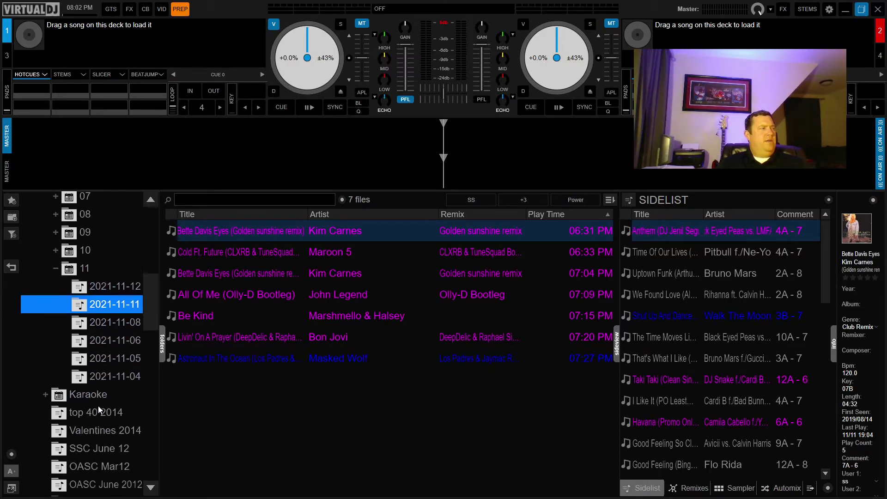
{"action": "scroll", "coordinate": [96, 408], "scroll_direction": "down", "scroll_amount": 3}
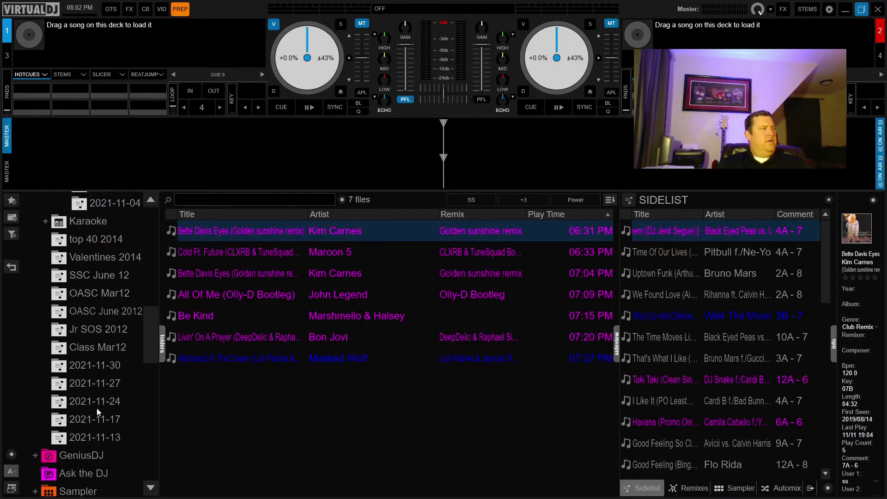
- Open the 2021-11-13 history, scroll its 122 tracks and show Worth It's details with User 1 'ss'
{"action": "left_click", "coordinate": [97, 415]}
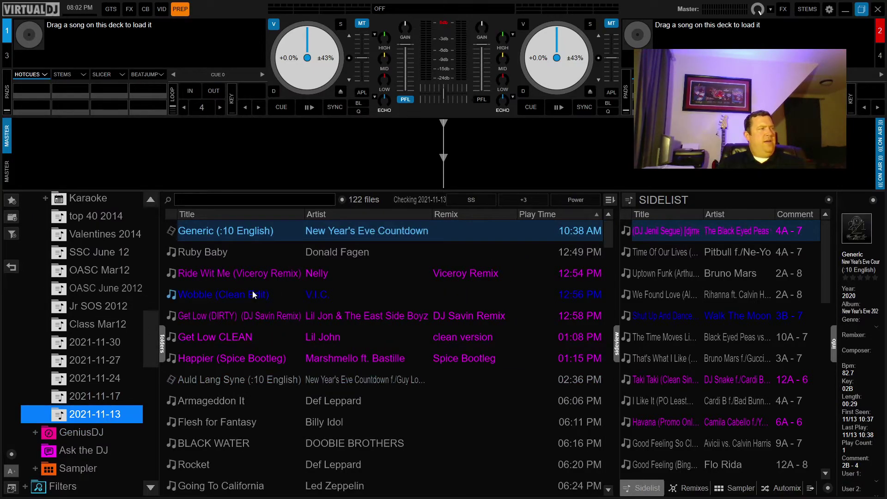
{"action": "scroll", "coordinate": [353, 344], "scroll_direction": "down", "scroll_amount": 2}
{"action": "scroll", "coordinate": [353, 345], "scroll_direction": "up", "scroll_amount": 2}
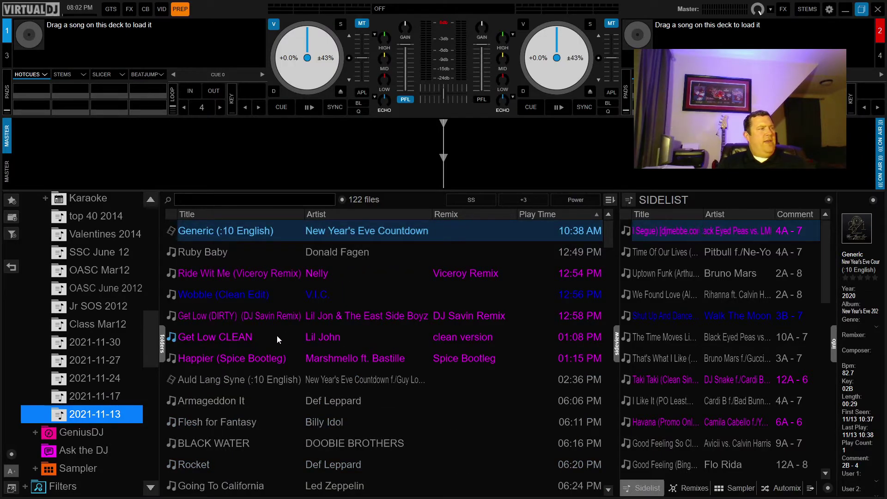
{"action": "scroll", "coordinate": [277, 336], "scroll_direction": "down", "scroll_amount": 4}
{"action": "scroll", "coordinate": [277, 337], "scroll_direction": "down", "scroll_amount": 2}
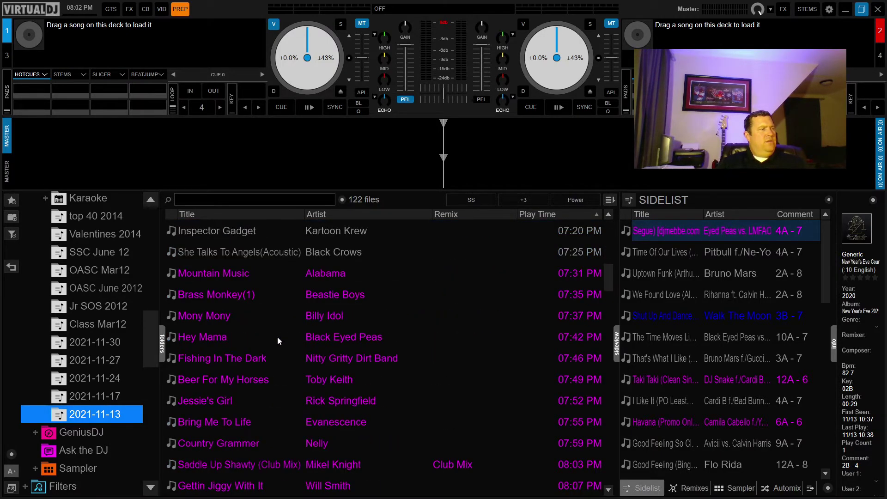
{"action": "scroll", "coordinate": [277, 337], "scroll_direction": "down", "scroll_amount": 2}
{"action": "scroll", "coordinate": [278, 337], "scroll_direction": "down", "scroll_amount": 2}
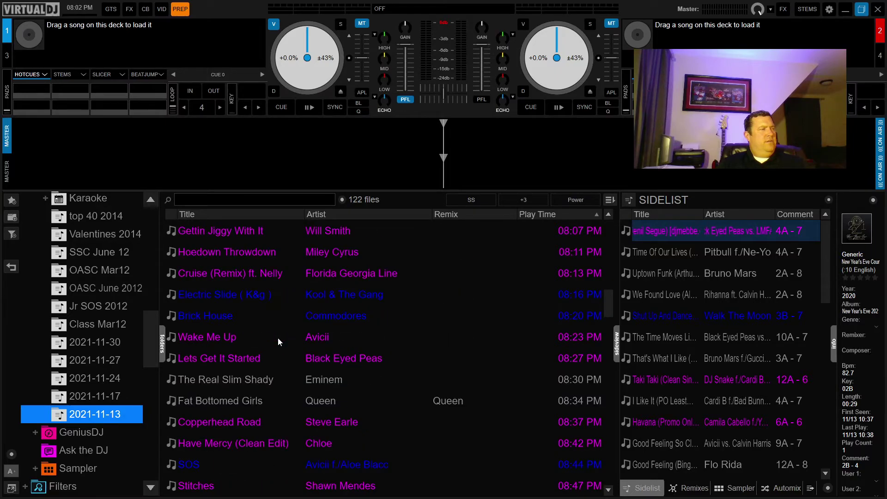
{"action": "scroll", "coordinate": [278, 337], "scroll_direction": "down", "scroll_amount": 3}
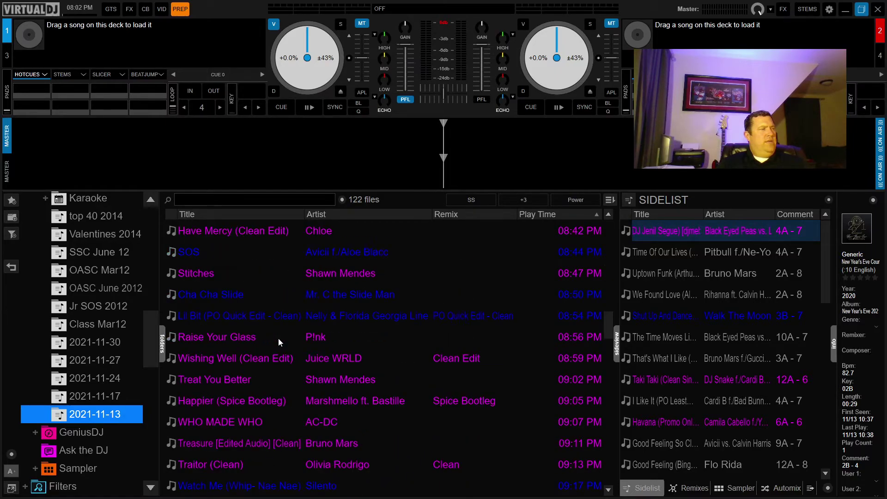
{"action": "scroll", "coordinate": [278, 337], "scroll_direction": "down", "scroll_amount": 2}
{"action": "scroll", "coordinate": [278, 337], "scroll_direction": "down", "scroll_amount": 2}
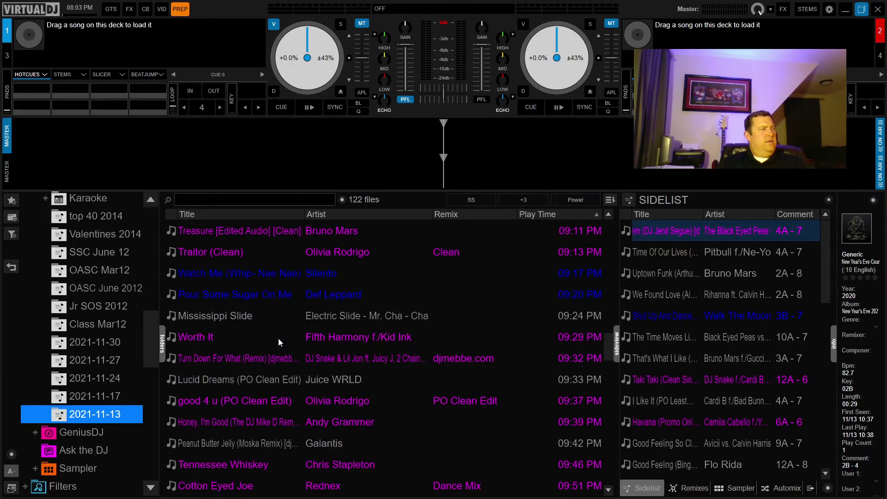
{"action": "scroll", "coordinate": [278, 337], "scroll_direction": "down", "scroll_amount": 1}
{"action": "left_click", "coordinate": [230, 295]}
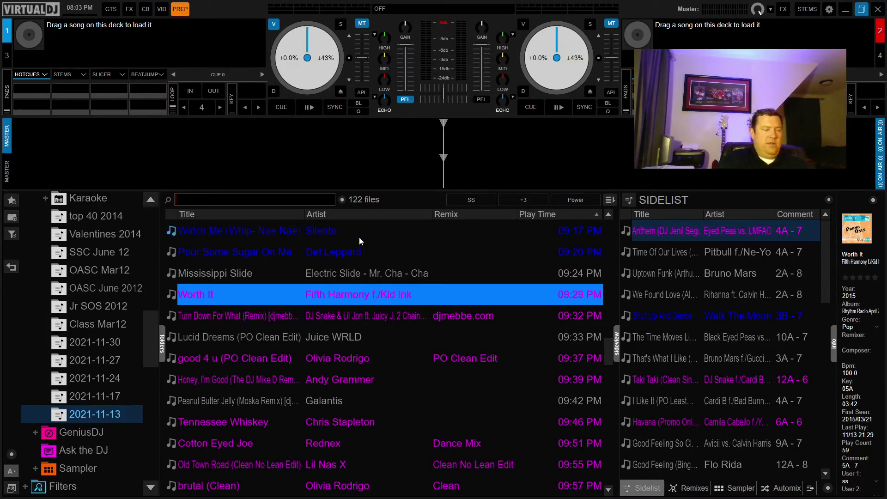
- Search the library for 'pitbull' and browse the 262 results, including magenta SoundSwitch tracks, returning to the top
{"action": "type", "text": "pit"}
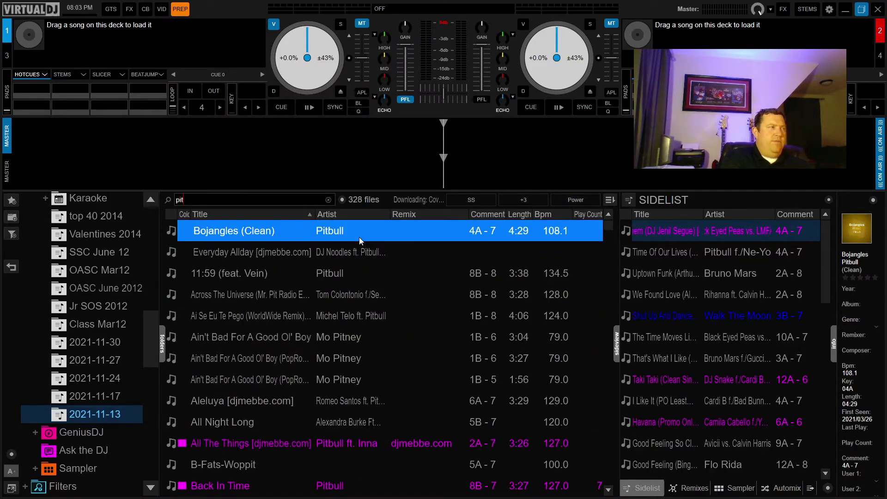
{"action": "type", "text": "bull"}
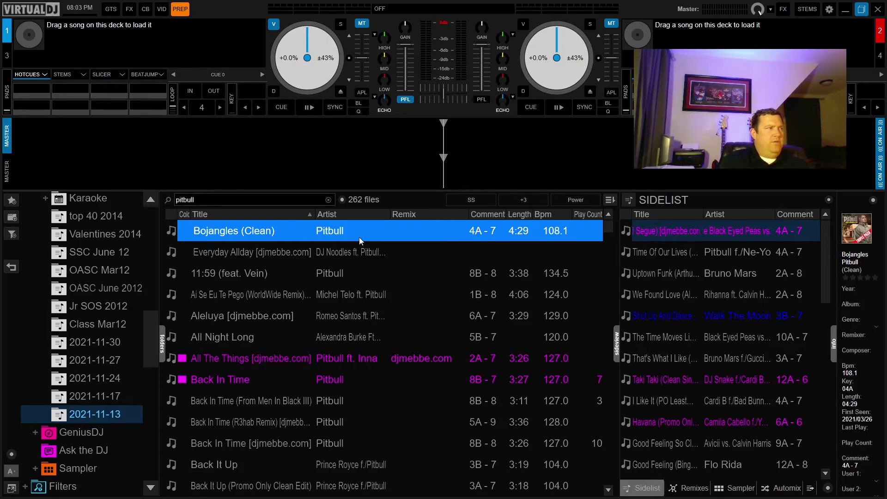
{"action": "scroll", "coordinate": [303, 367], "scroll_direction": "down", "scroll_amount": 10}
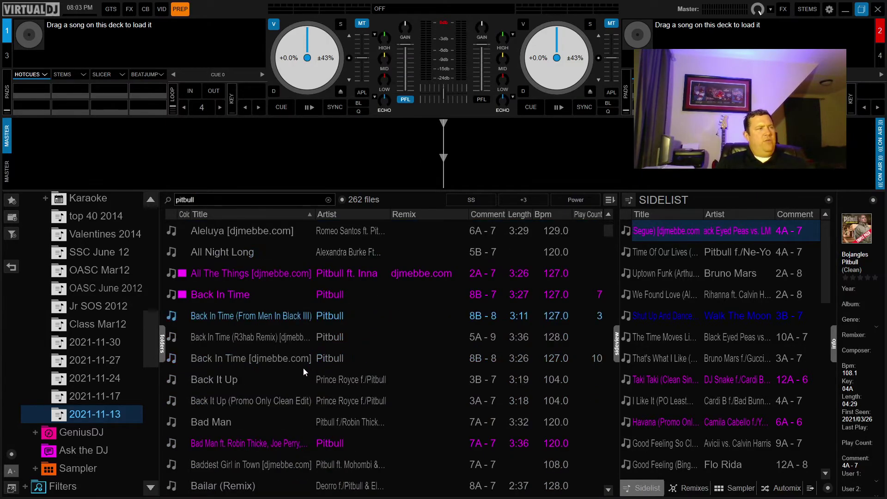
{"action": "scroll", "coordinate": [304, 372], "scroll_direction": "down", "scroll_amount": 8}
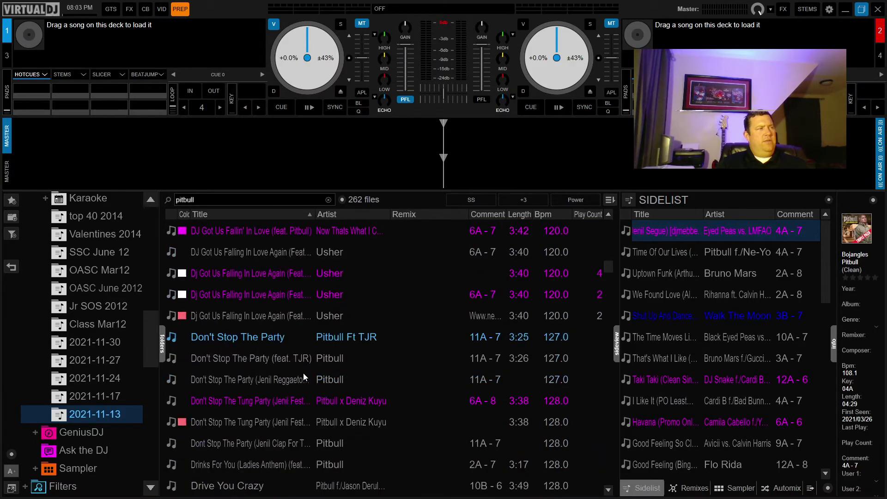
{"action": "scroll", "coordinate": [293, 339], "scroll_direction": "down", "scroll_amount": 6}
{"action": "scroll", "coordinate": [275, 307], "scroll_direction": "down", "scroll_amount": 8}
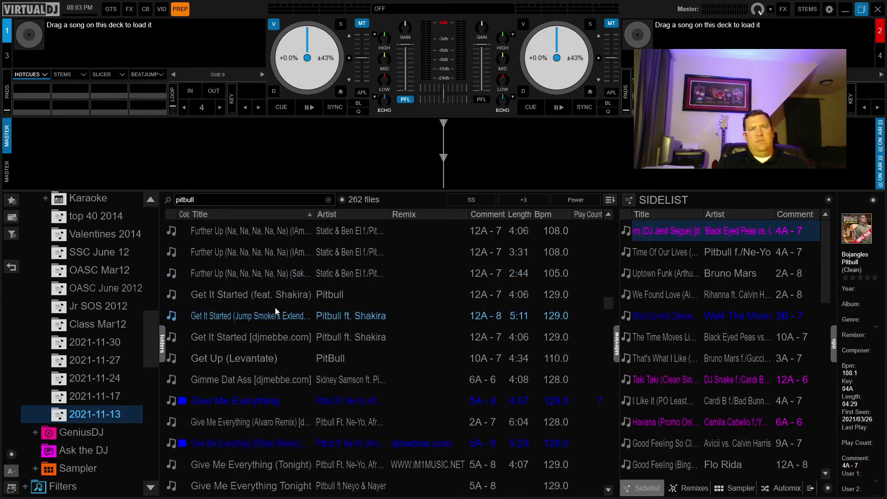
{"action": "scroll", "coordinate": [275, 310], "scroll_direction": "down", "scroll_amount": 8}
{"action": "scroll", "coordinate": [274, 312], "scroll_direction": "down", "scroll_amount": 12}
{"action": "scroll", "coordinate": [274, 312], "scroll_direction": "up", "scroll_amount": 6}
{"action": "scroll", "coordinate": [273, 311], "scroll_direction": "up", "scroll_amount": 15}
{"action": "scroll", "coordinate": [268, 303], "scroll_direction": "up", "scroll_amount": 20}
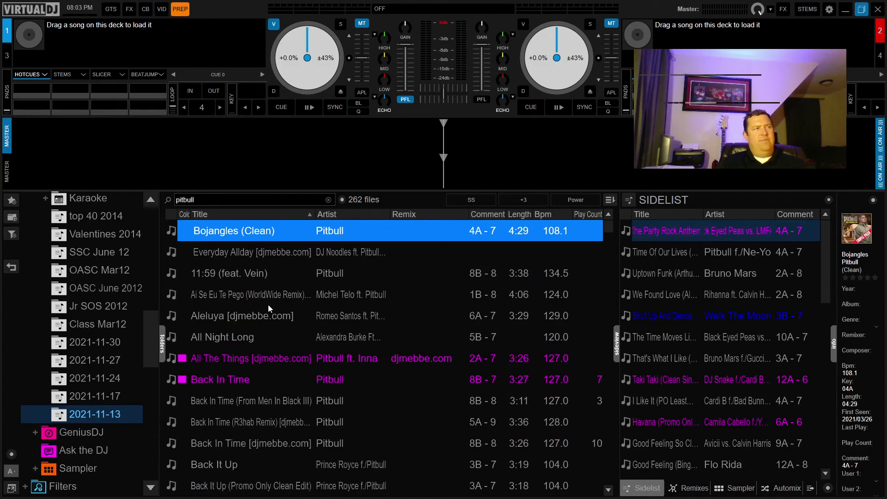
{"action": "left_click", "coordinate": [460, 202]}
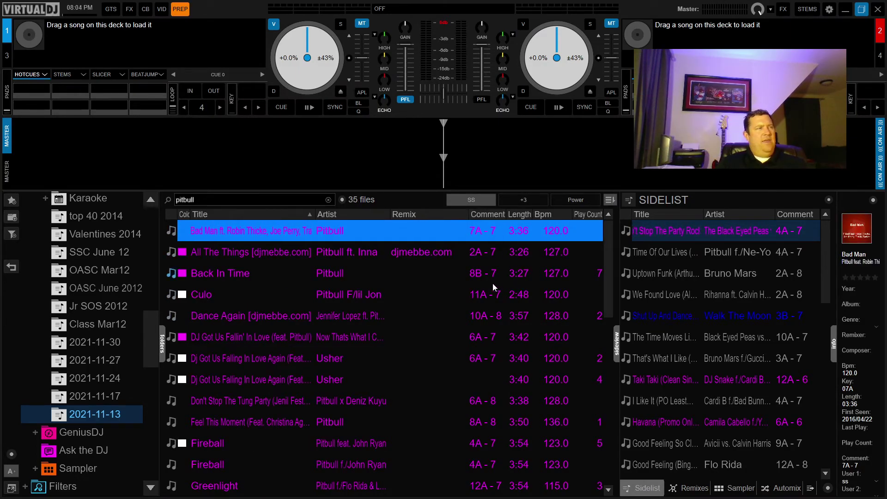
{"action": "scroll", "coordinate": [414, 298], "scroll_direction": "down", "scroll_amount": 3}
{"action": "scroll", "coordinate": [412, 298], "scroll_direction": "down", "scroll_amount": 5}
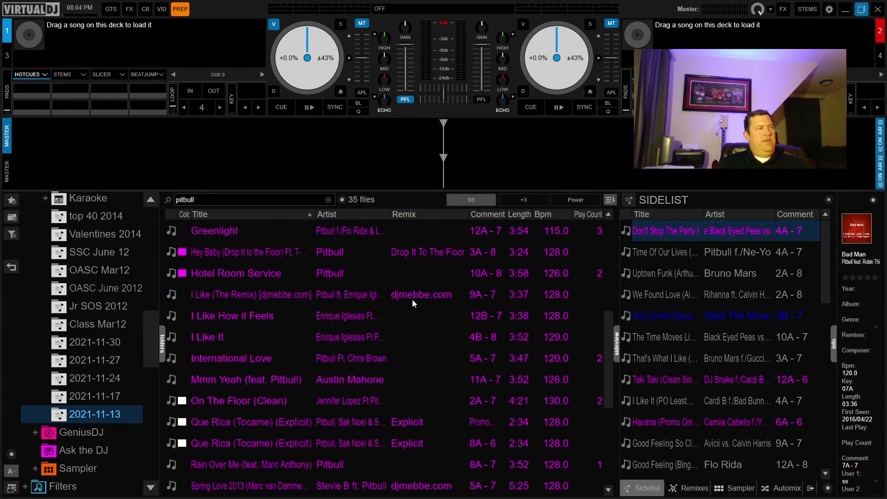
{"action": "scroll", "coordinate": [412, 298], "scroll_direction": "up", "scroll_amount": 4}
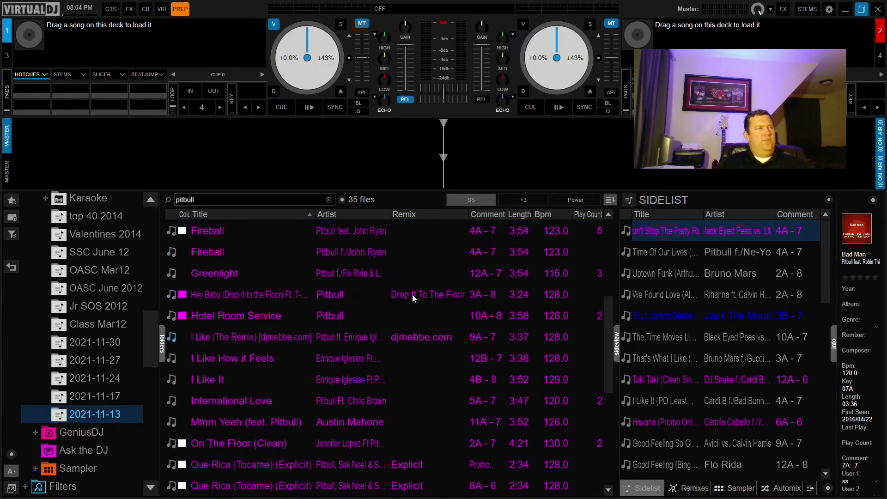
{"action": "left_click", "coordinate": [473, 202]}
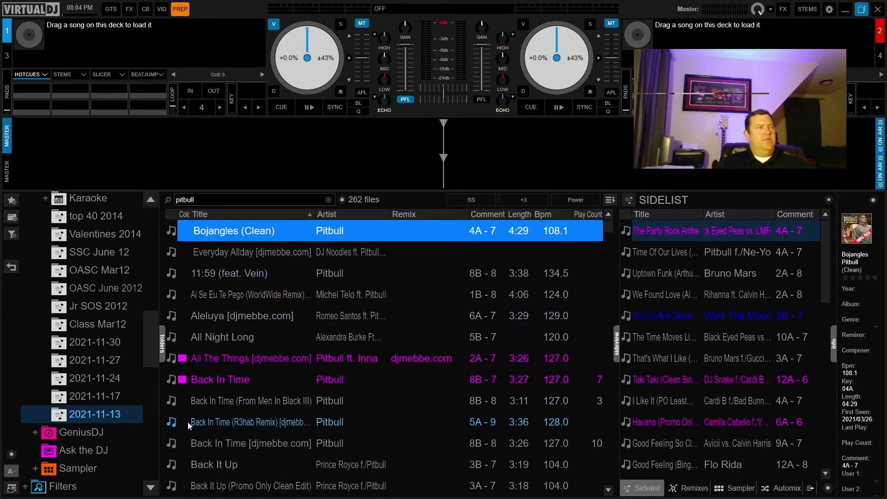
- Clear the pitbull search to return to the 2021-11-13 history list of 122 tracks
{"action": "key", "text": "Escape"}
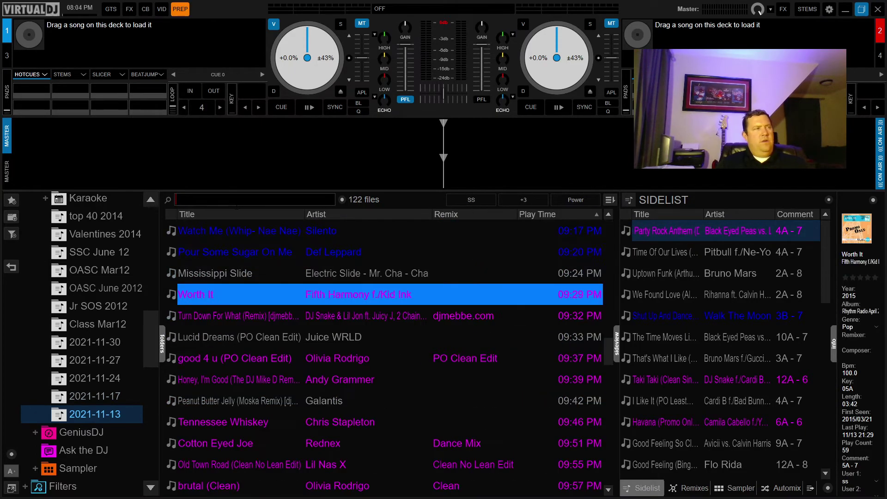
{"action": "scroll", "coordinate": [85, 412], "scroll_direction": "down", "scroll_amount": 5}
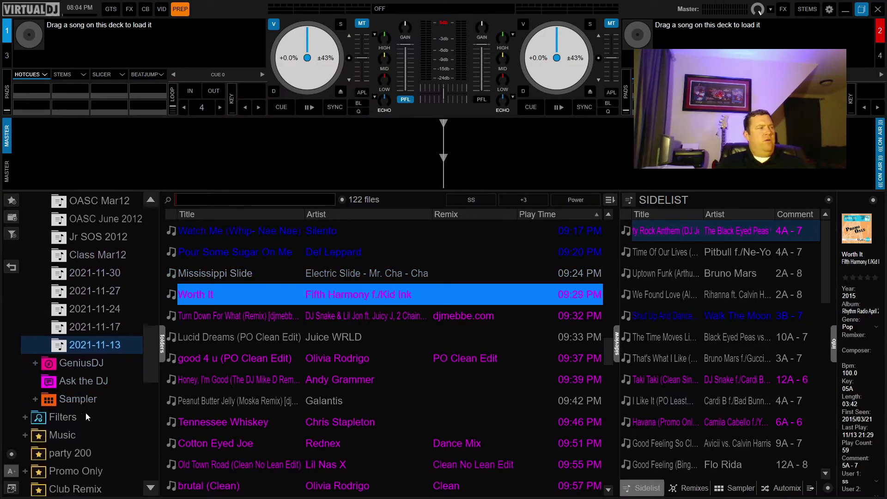
{"action": "scroll", "coordinate": [57, 430], "scroll_direction": "down", "scroll_amount": 4}
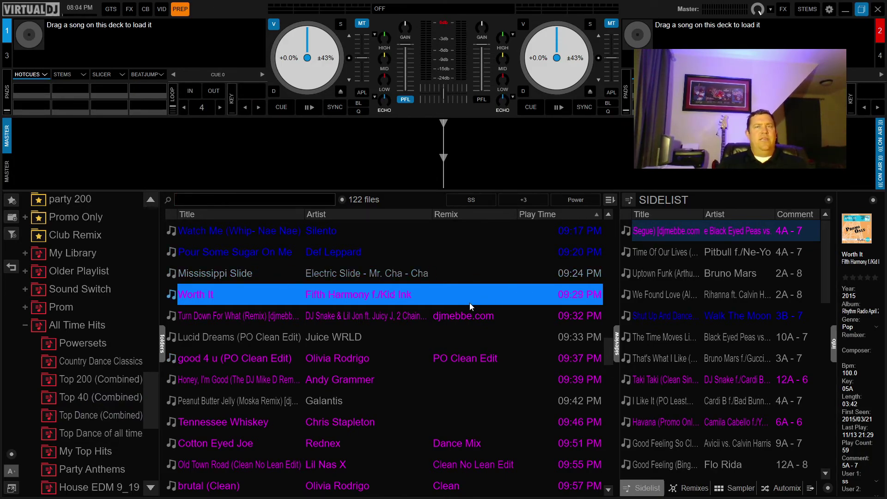
{"action": "scroll", "coordinate": [71, 419], "scroll_direction": "down", "scroll_amount": 1}
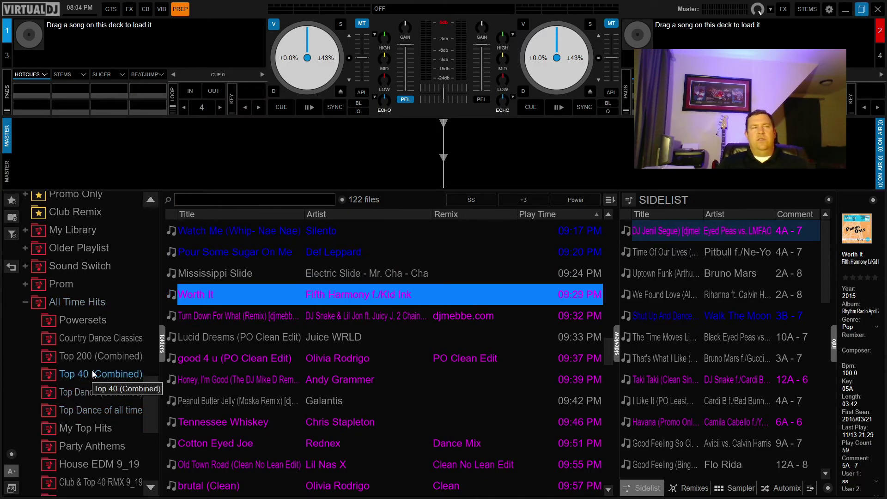
{"action": "scroll", "coordinate": [101, 382], "scroll_direction": "down", "scroll_amount": 6}
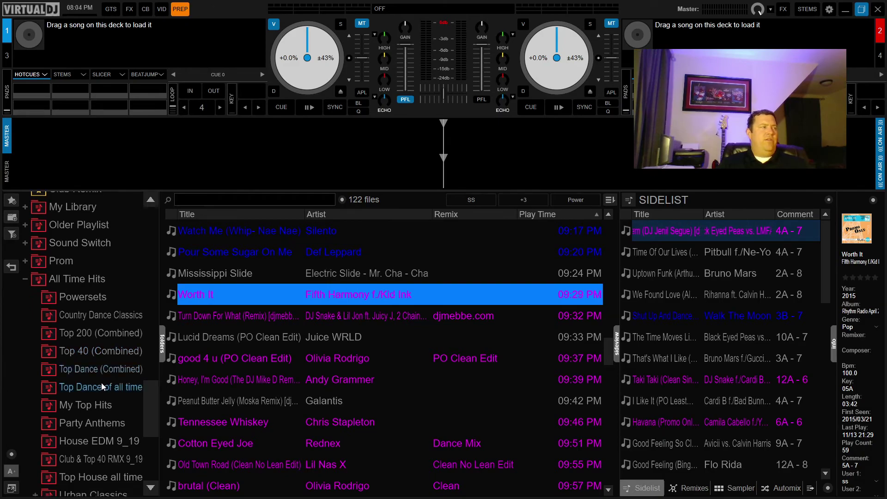
{"action": "scroll", "coordinate": [111, 375], "scroll_direction": "down", "scroll_amount": 6}
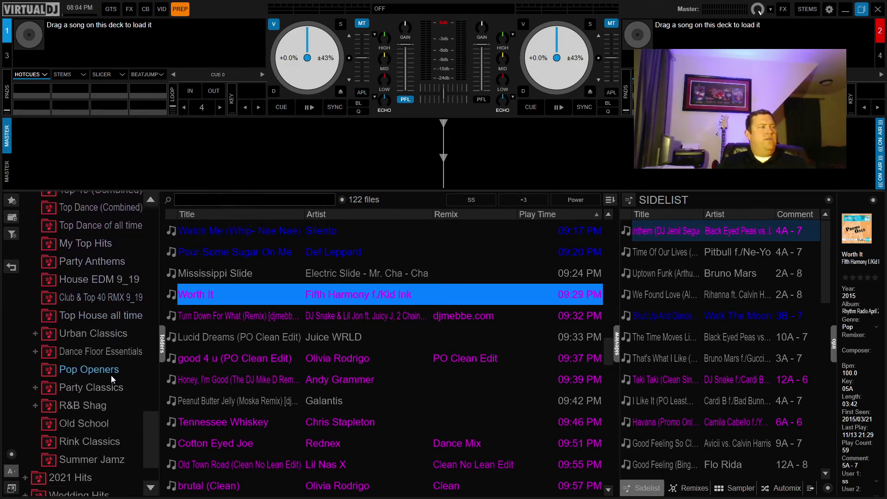
{"action": "scroll", "coordinate": [54, 338], "scroll_direction": "up", "scroll_amount": 3}
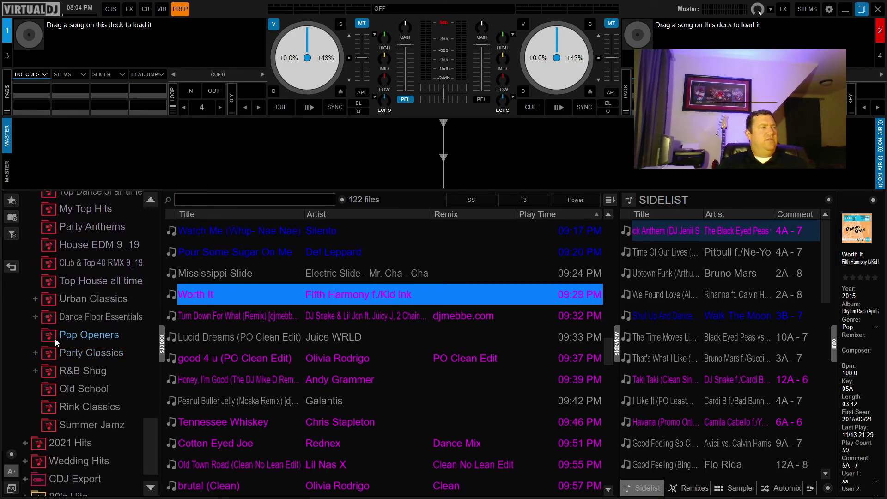
{"action": "scroll", "coordinate": [77, 362], "scroll_direction": "down", "scroll_amount": 4}
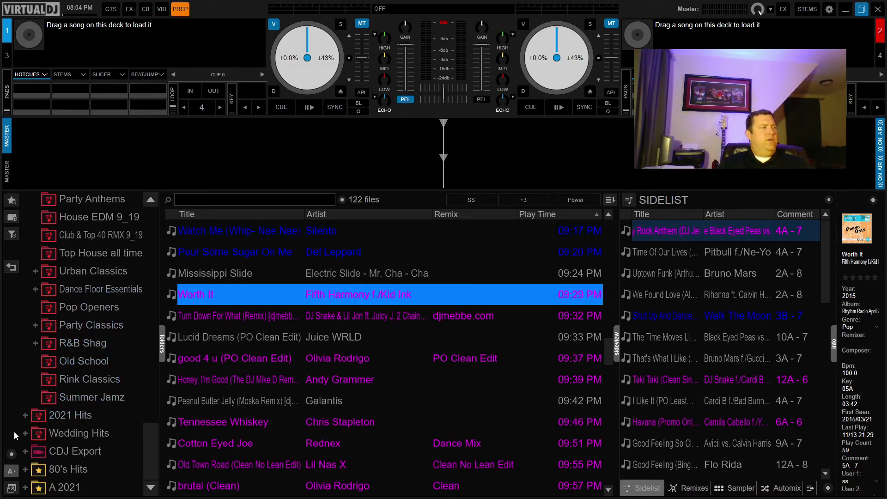
- Expand the 2021 Hits folder in the folder tree to reveal its playlists
{"action": "left_click", "coordinate": [25, 414]}
{"action": "scroll", "coordinate": [70, 402], "scroll_direction": "down", "scroll_amount": 5}
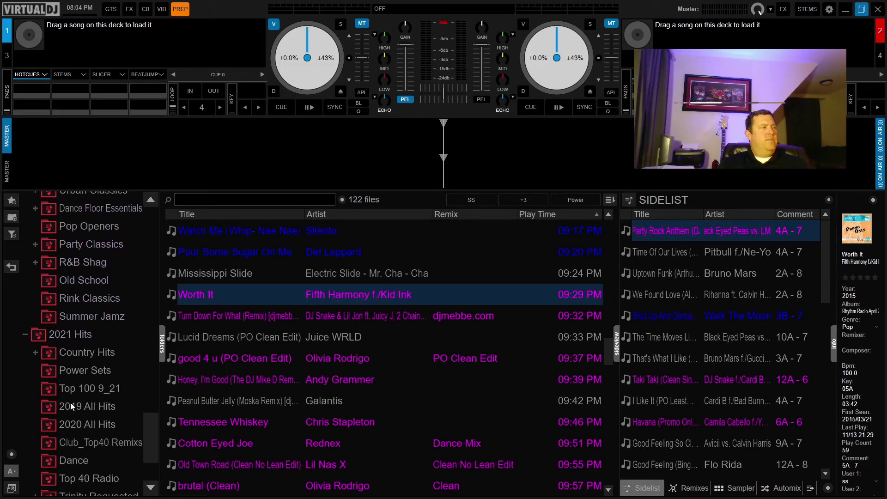
{"action": "scroll", "coordinate": [74, 404], "scroll_direction": "up", "scroll_amount": 15}
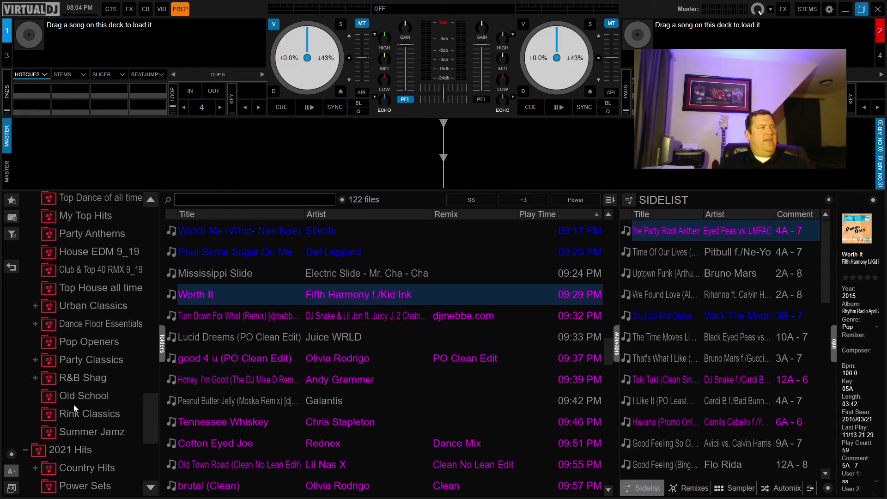
{"action": "scroll", "coordinate": [74, 403], "scroll_direction": "up", "scroll_amount": 3}
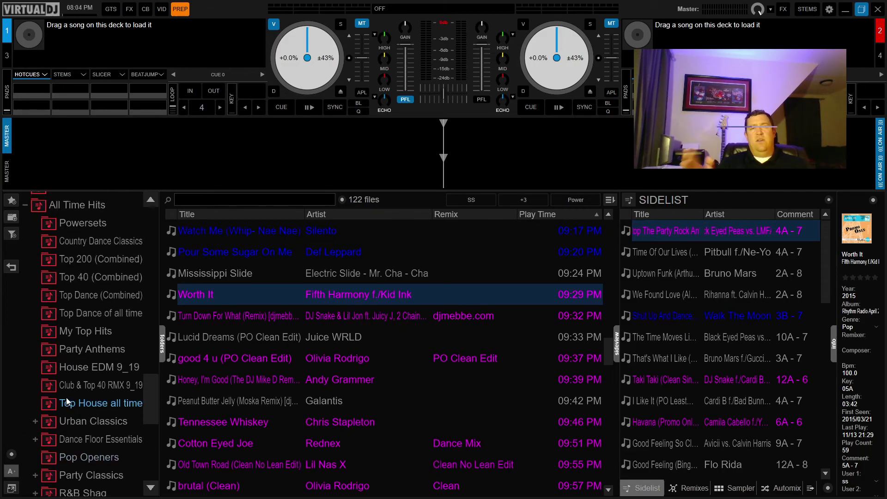